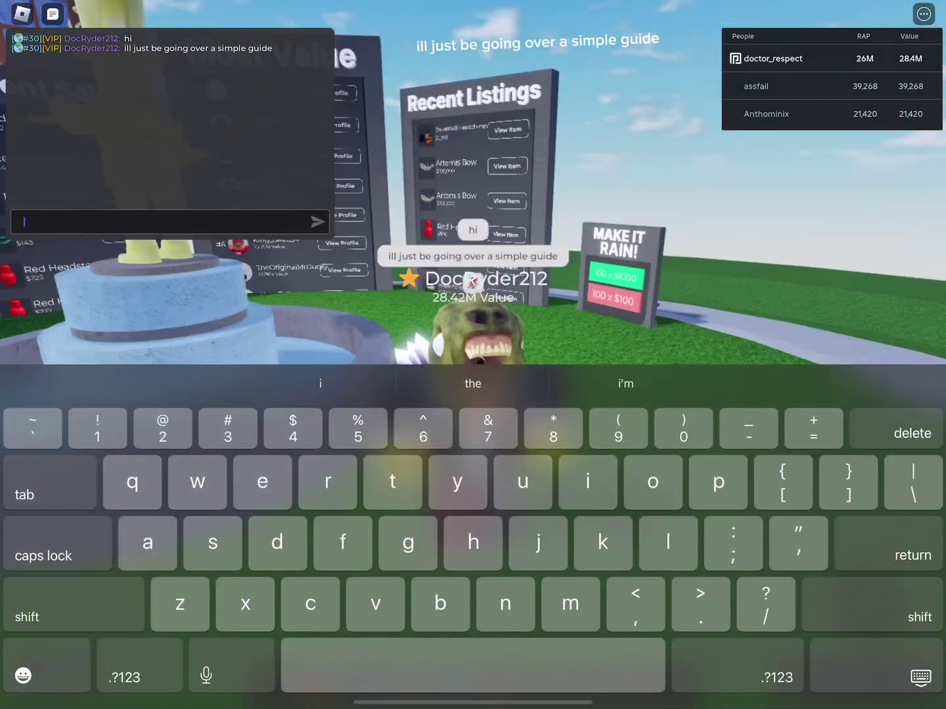
text(as)
text(ol game)
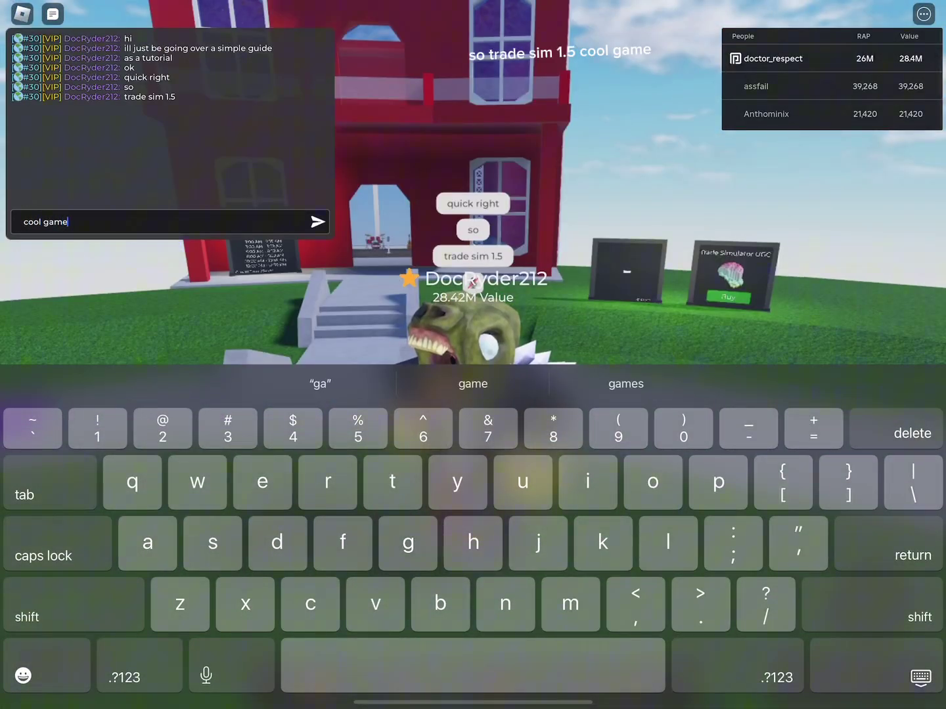
- Send the chat message 'cool game'
key(Return)
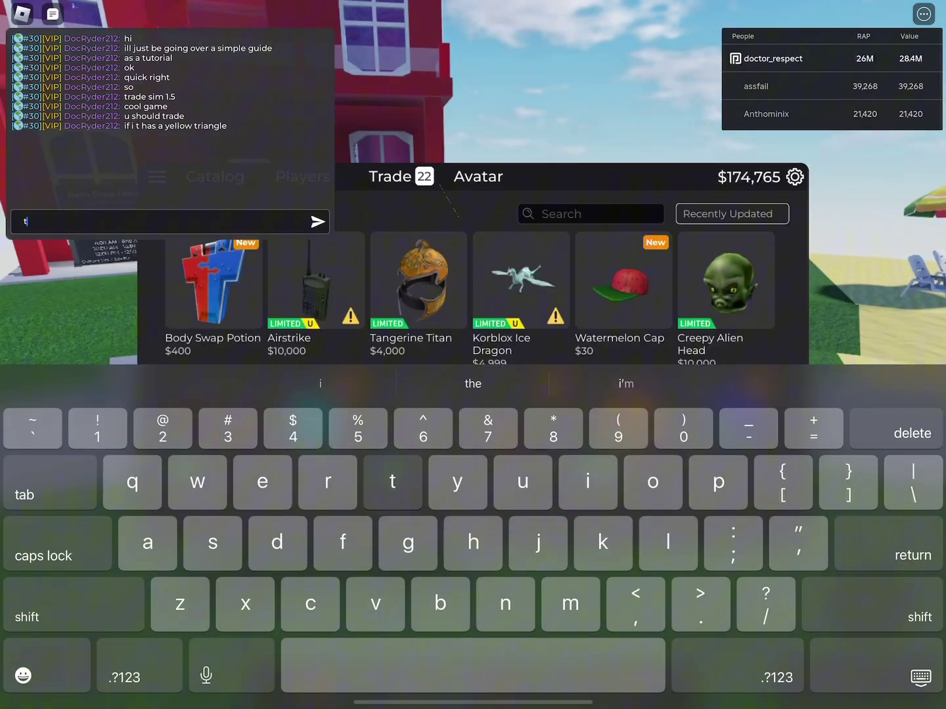
text(he rap/ value ss)
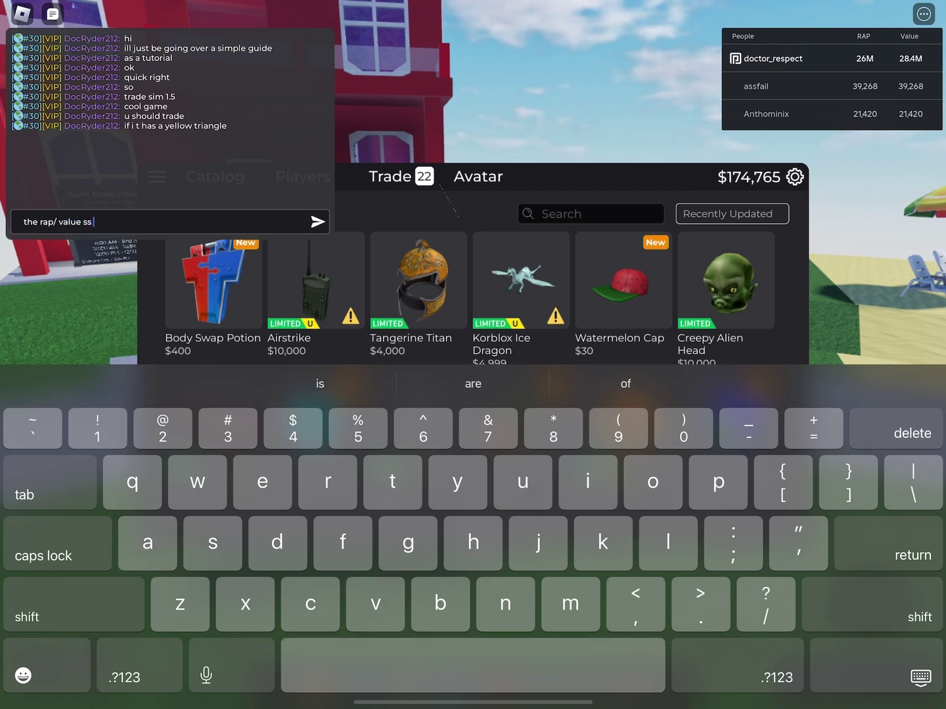
key(BackSpace)
key(BackSpace)
text(is)
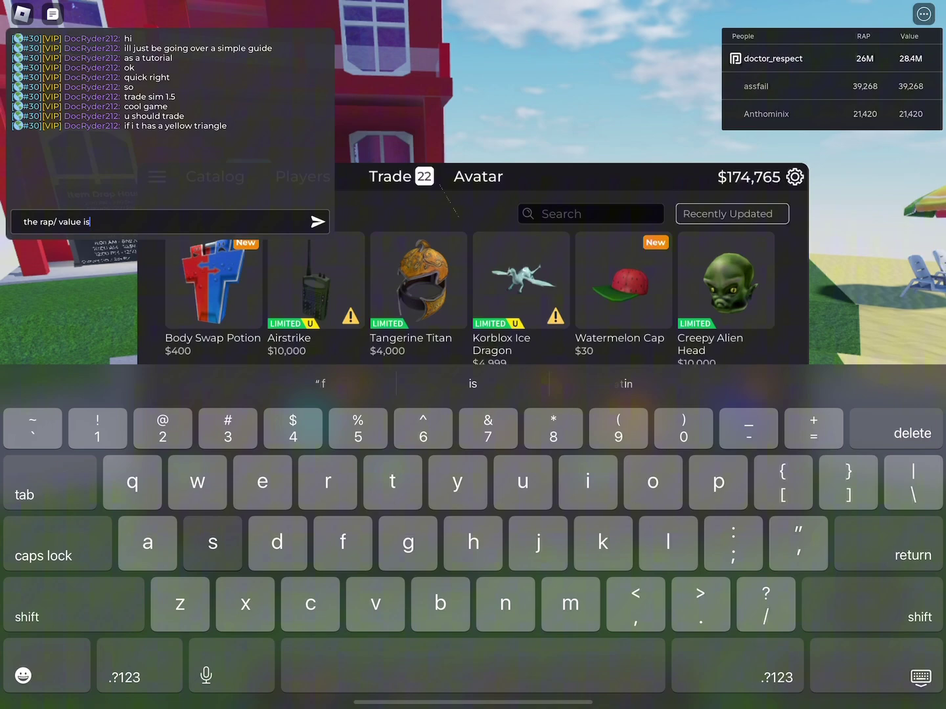
text( more then s)
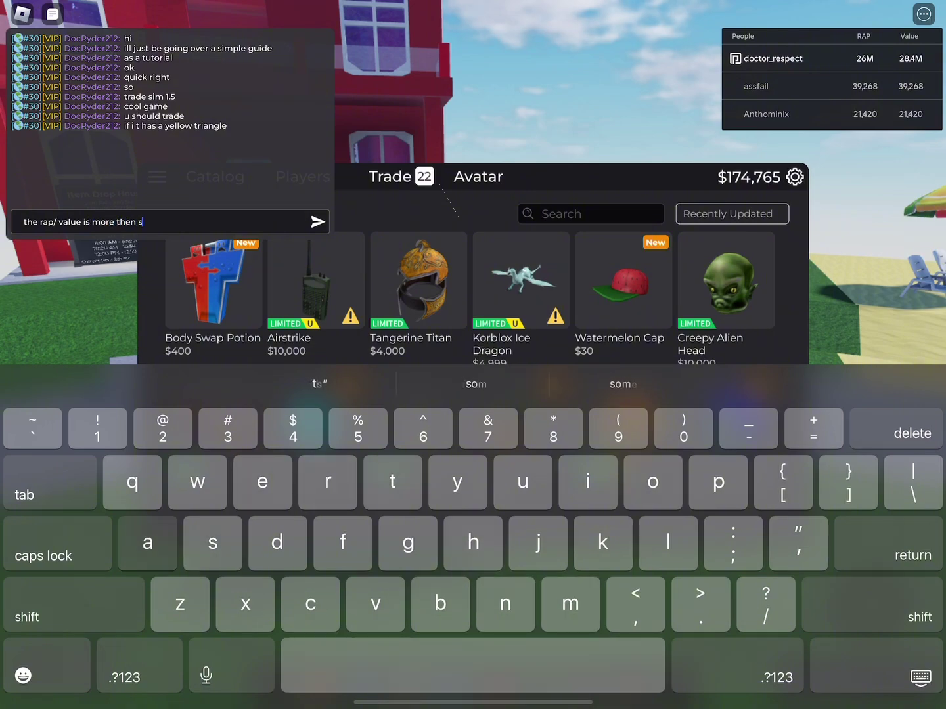
text(ail)
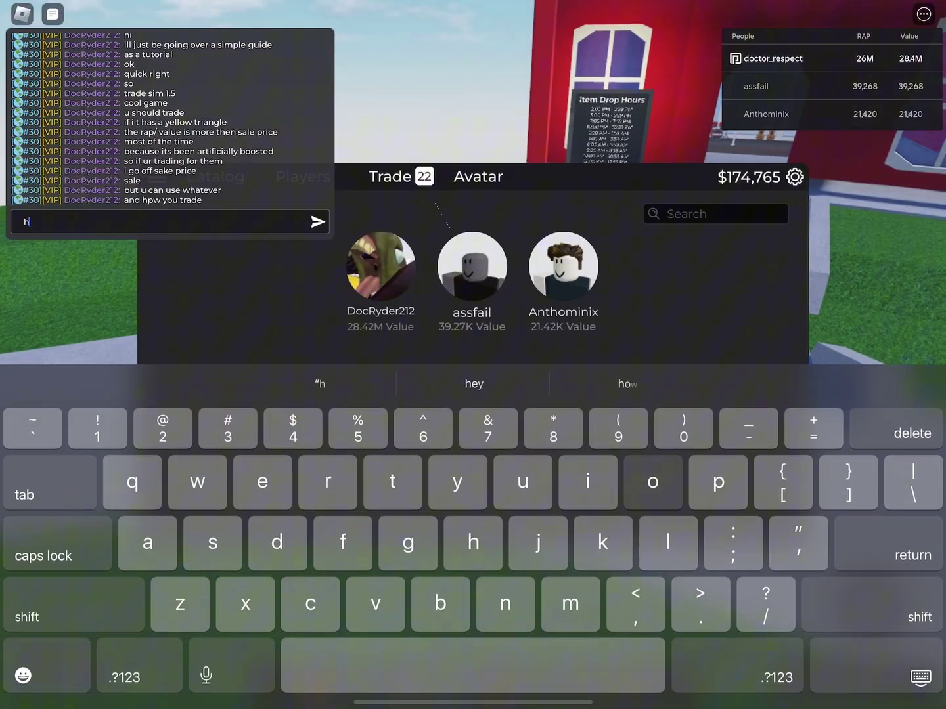
text(ow)
- Post chat tips on choosing a trade partner and start a trade with assfail
key(Return)
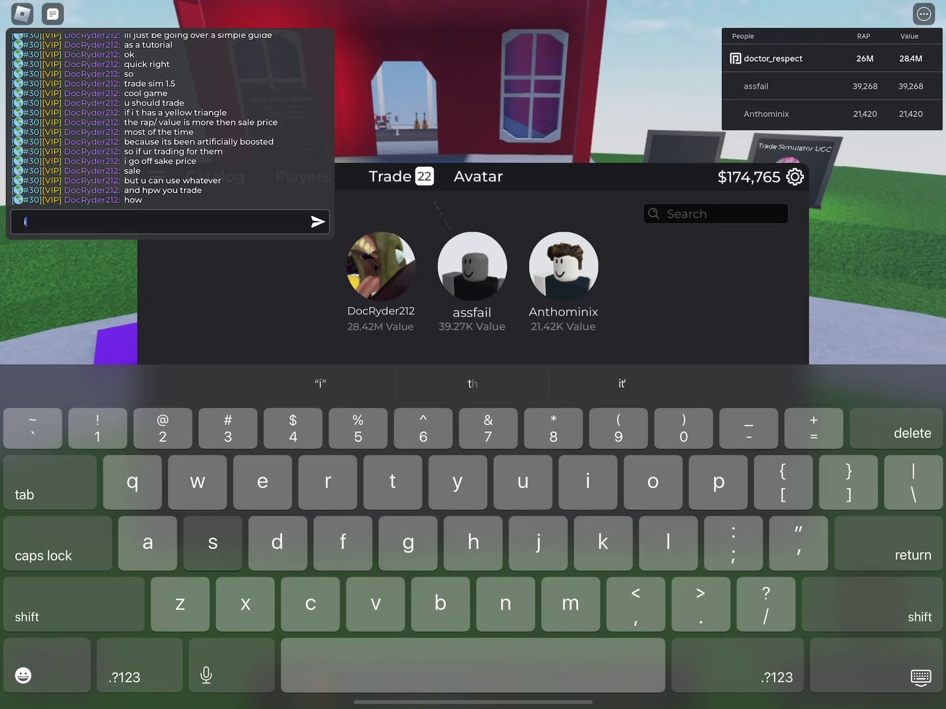
text(s u go)
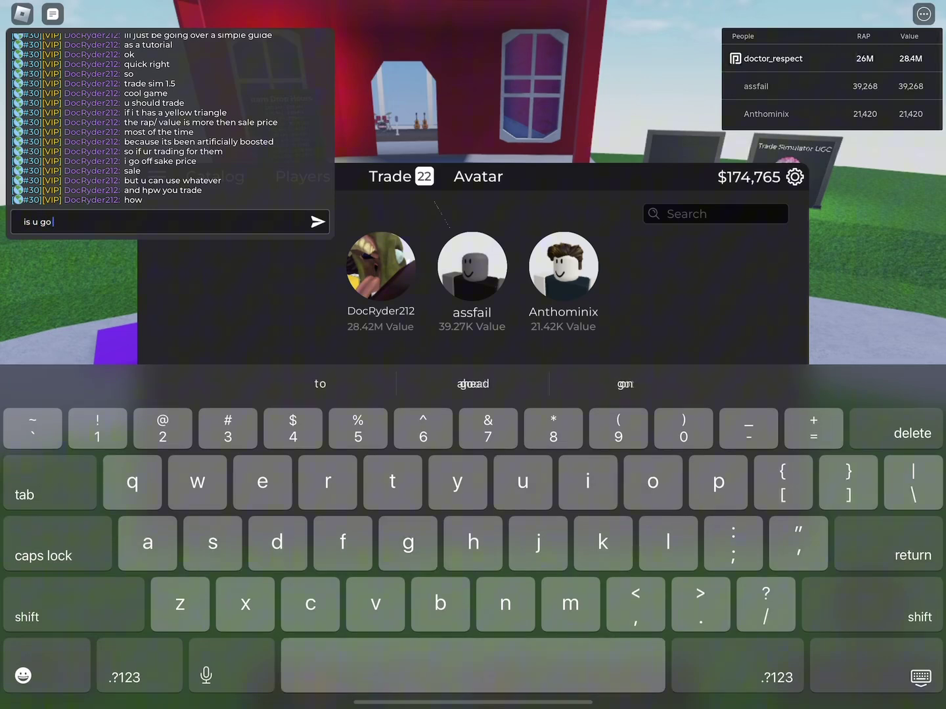
text( to the playe)
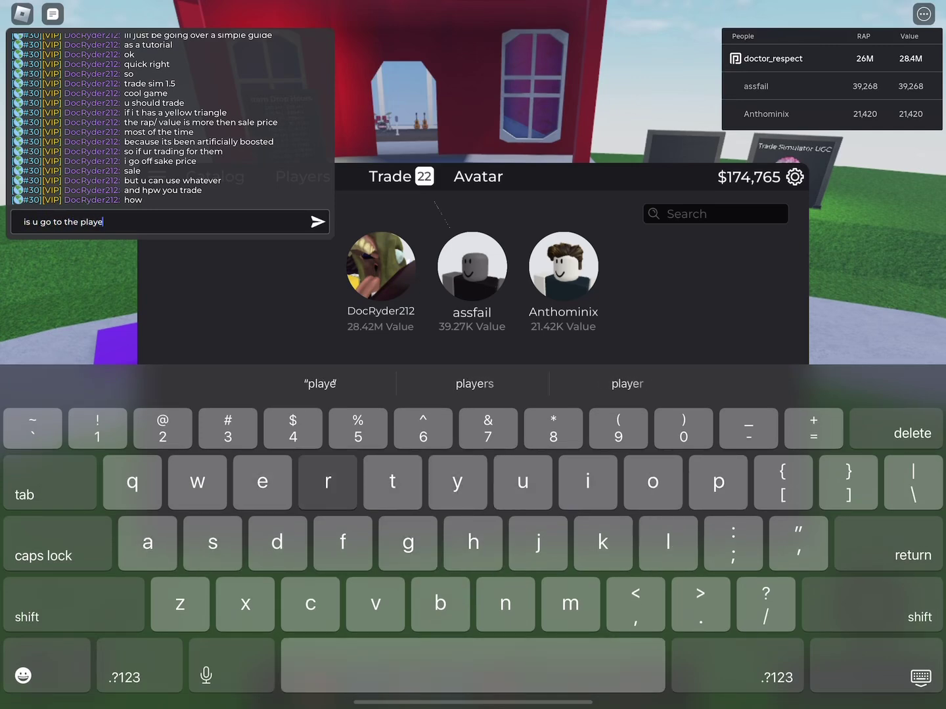
text(rs)
key(Return)
click(471, 266)
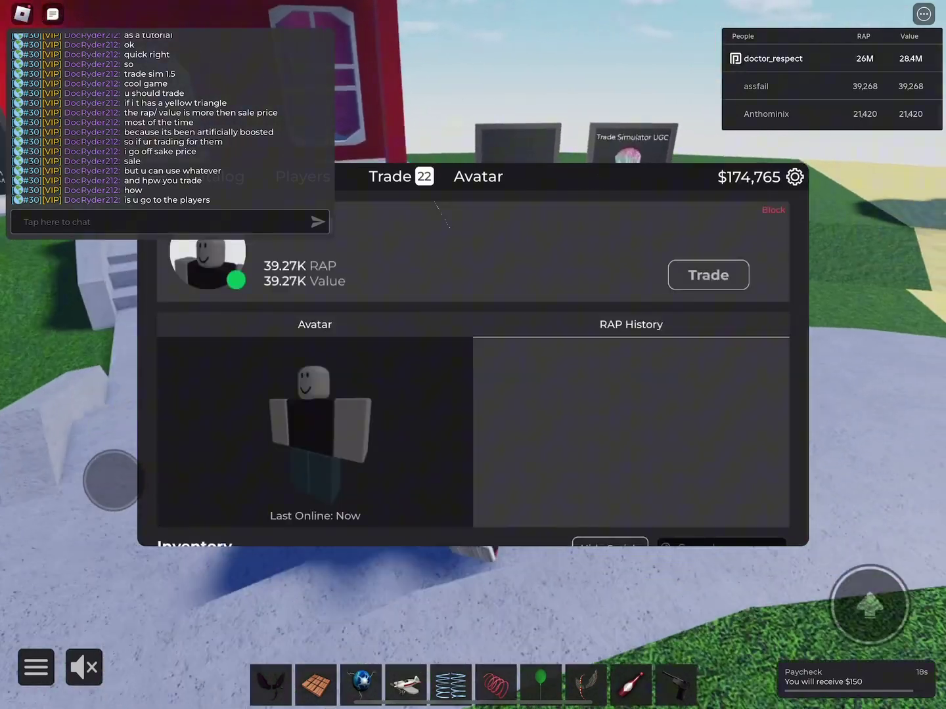
click(148, 221)
text(click)
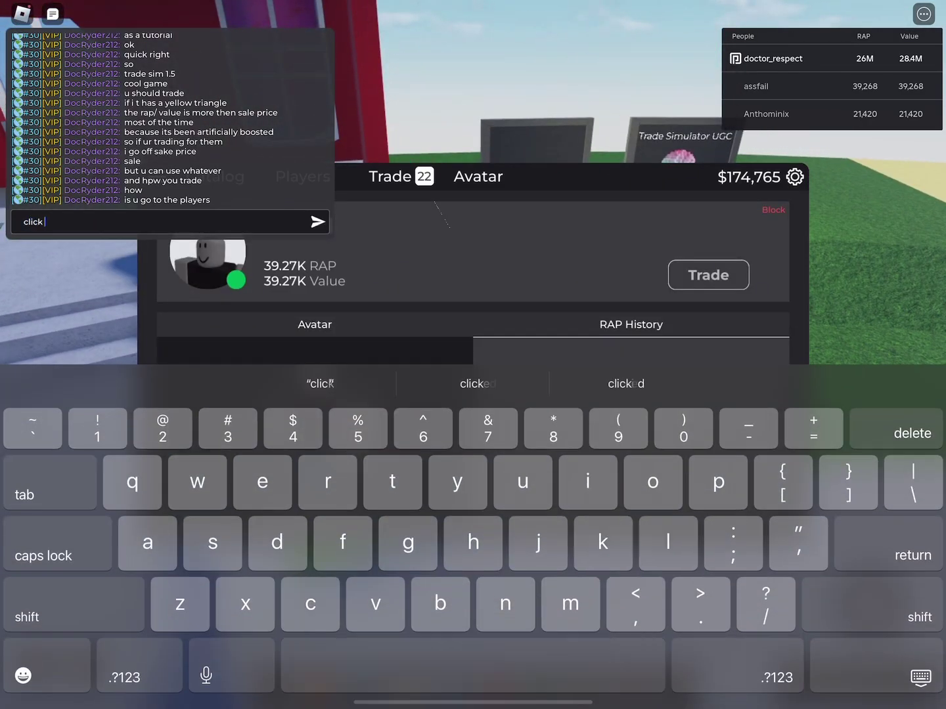
text( on the one u wanna trade)
key(Return)
click(708, 274)
click(148, 222)
text(but each person need 1 item)
key(Return)
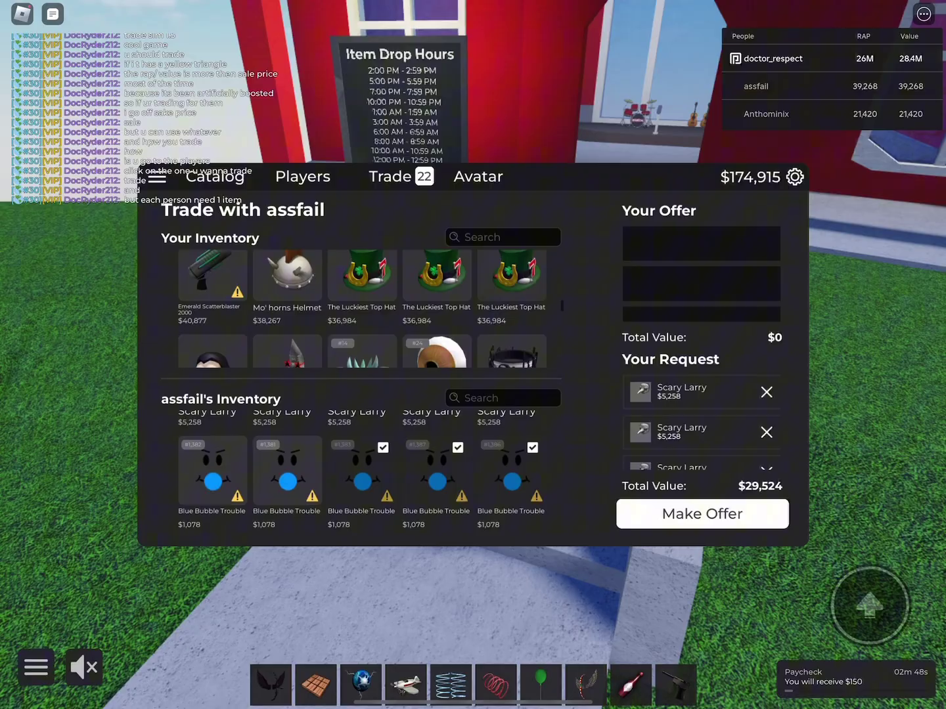
- Decline the outbound trade to assfail and close the trade panel
click(390, 176)
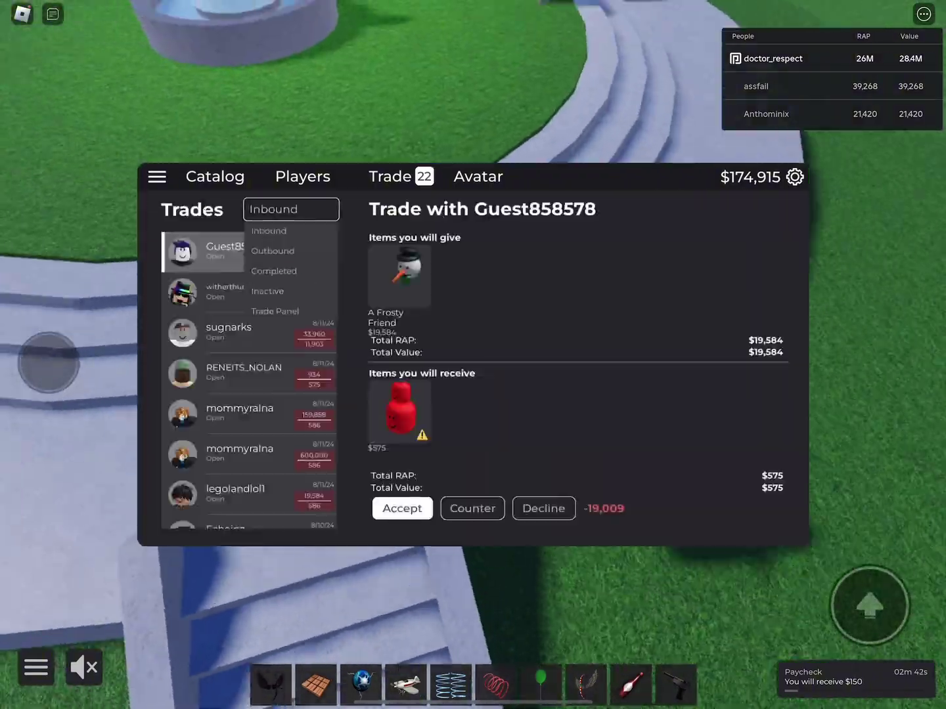
click(273, 251)
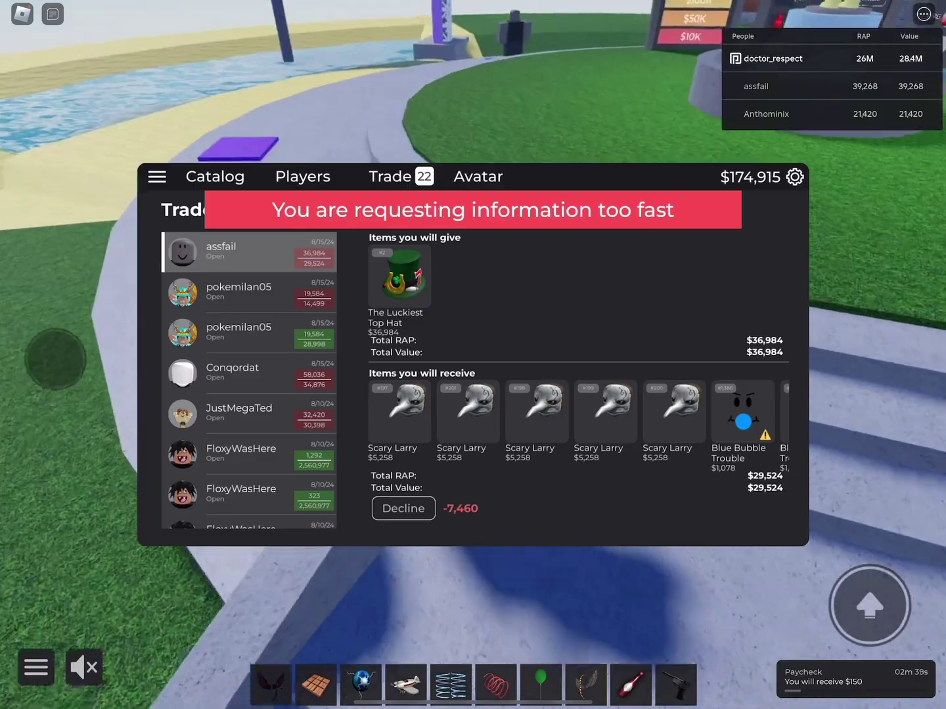
click(404, 509)
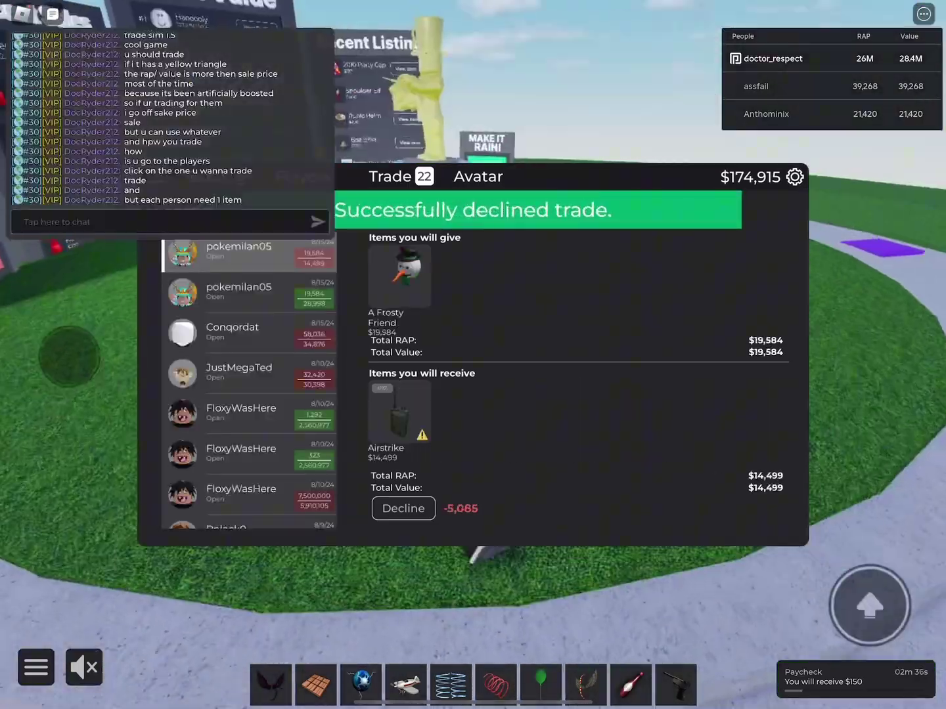
click(394, 177)
drag(517, 369, 666, 370)
click(162, 222)
text(u need to sell or just af)
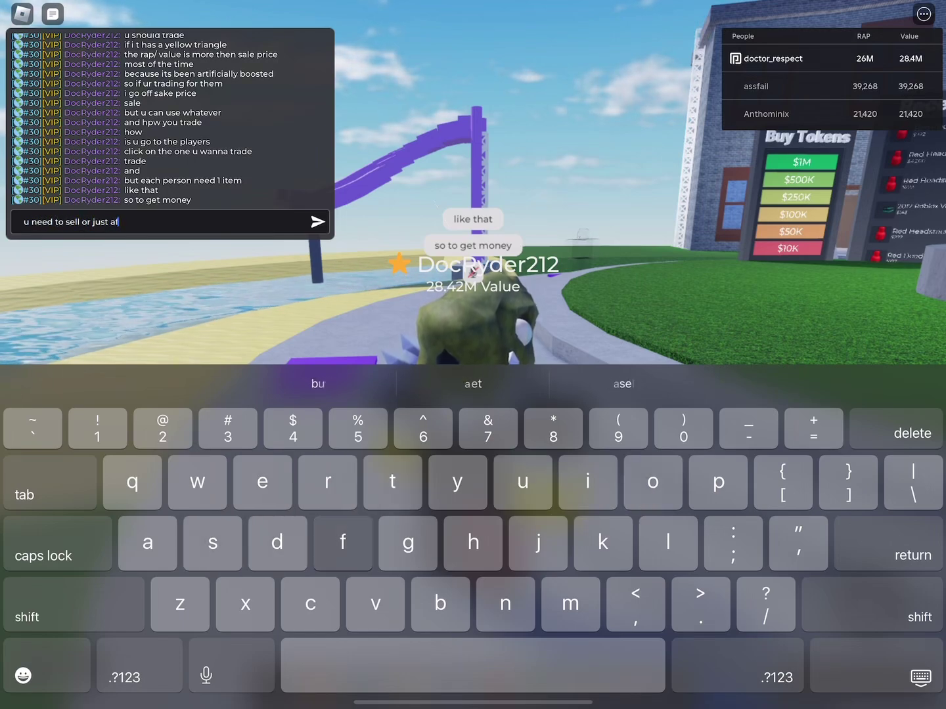
text(k)
- Post chat messages about earning money by selling, going AFK, or buying with Robux
key(Return)
click(163, 222)
text(or)
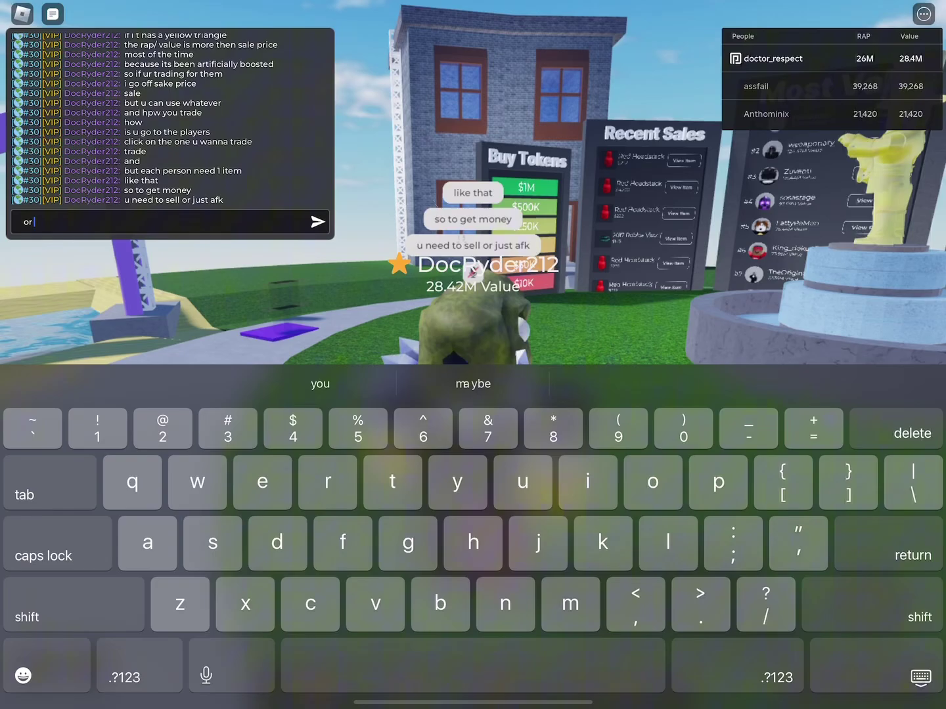
text( u could buy it)
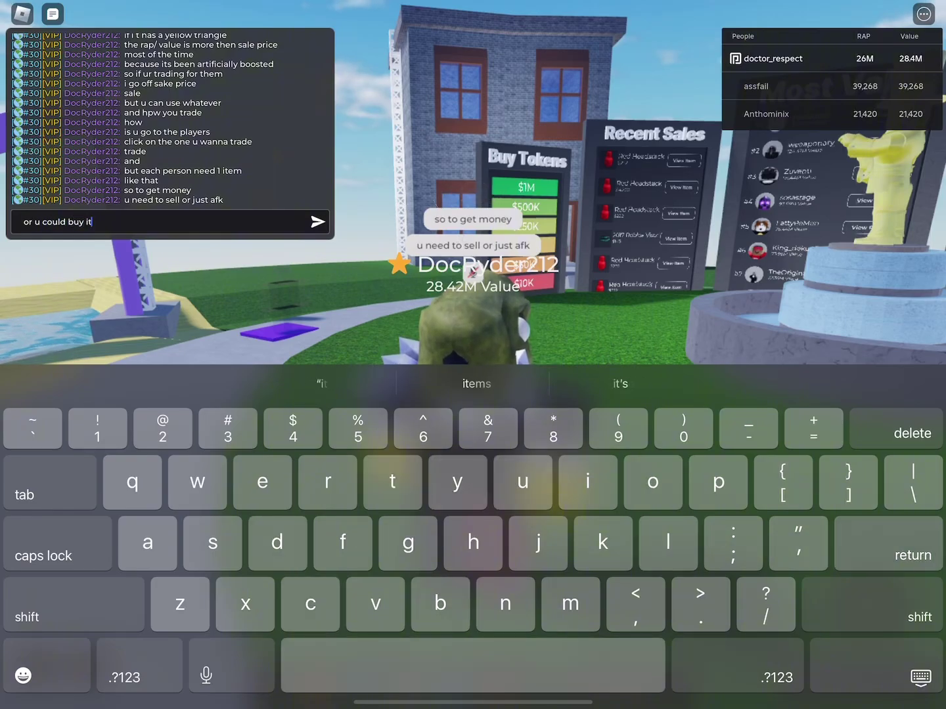
key(Return)
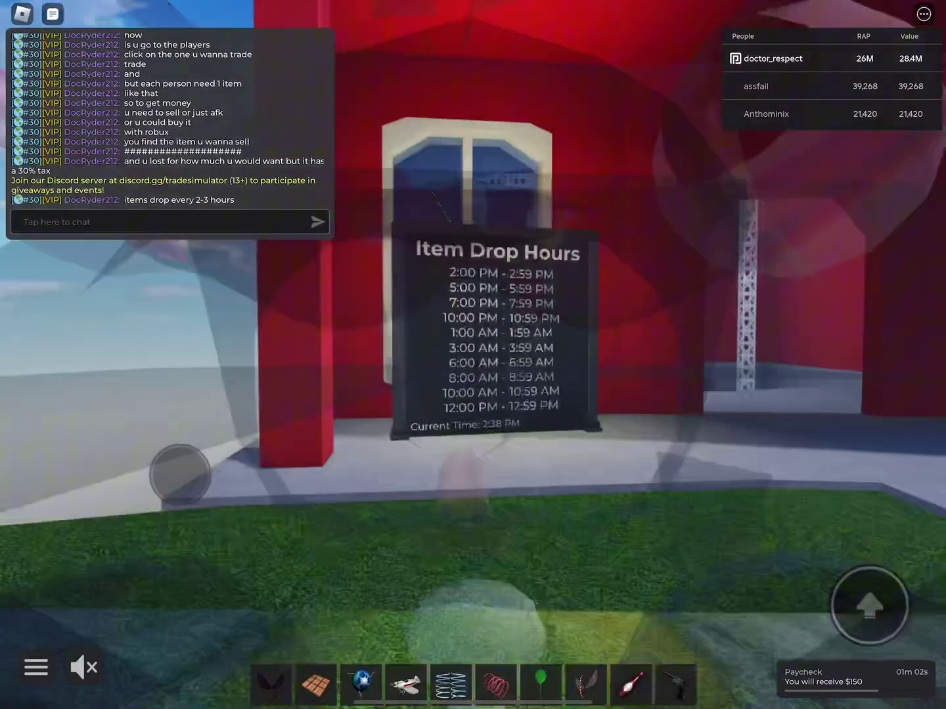
- Post chat messages about the drop-times board, random drops and what happens after a drop
click(162, 222)
text(u can )
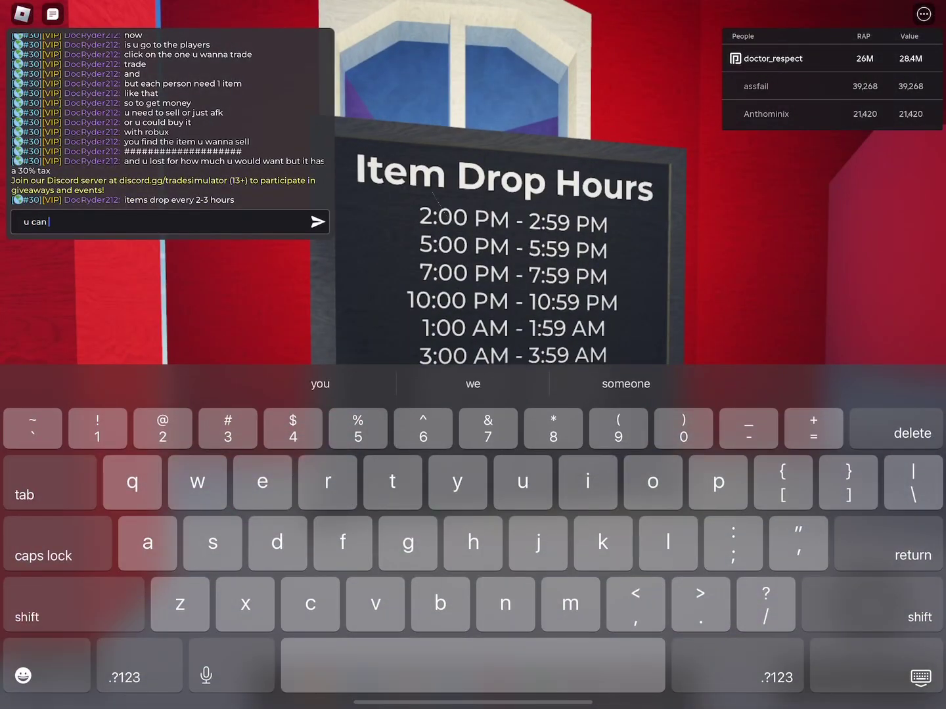
text(see to,es on)
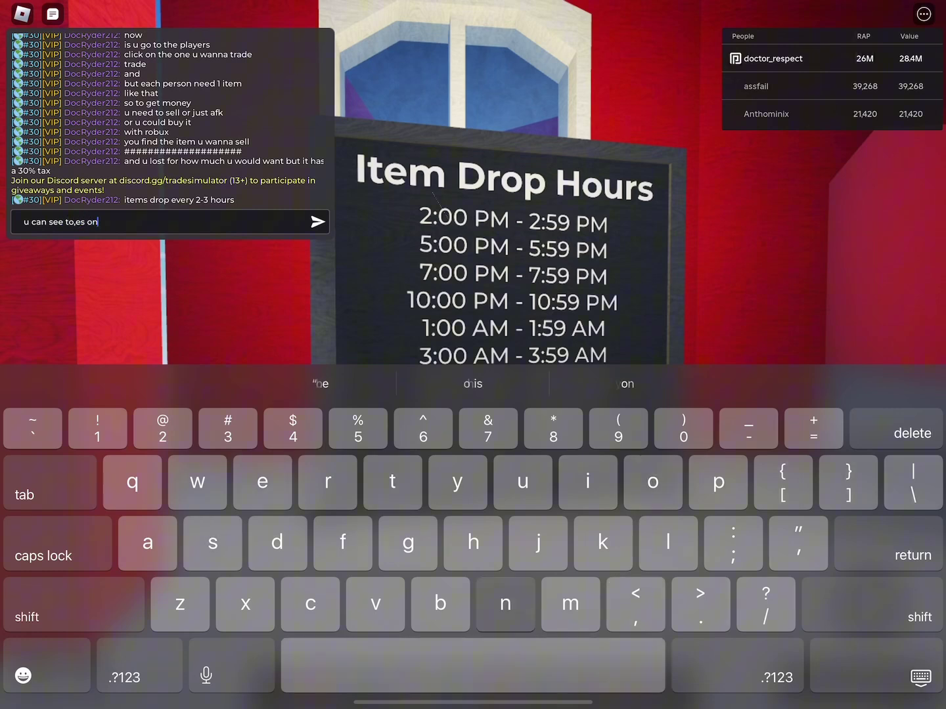
text( this board)
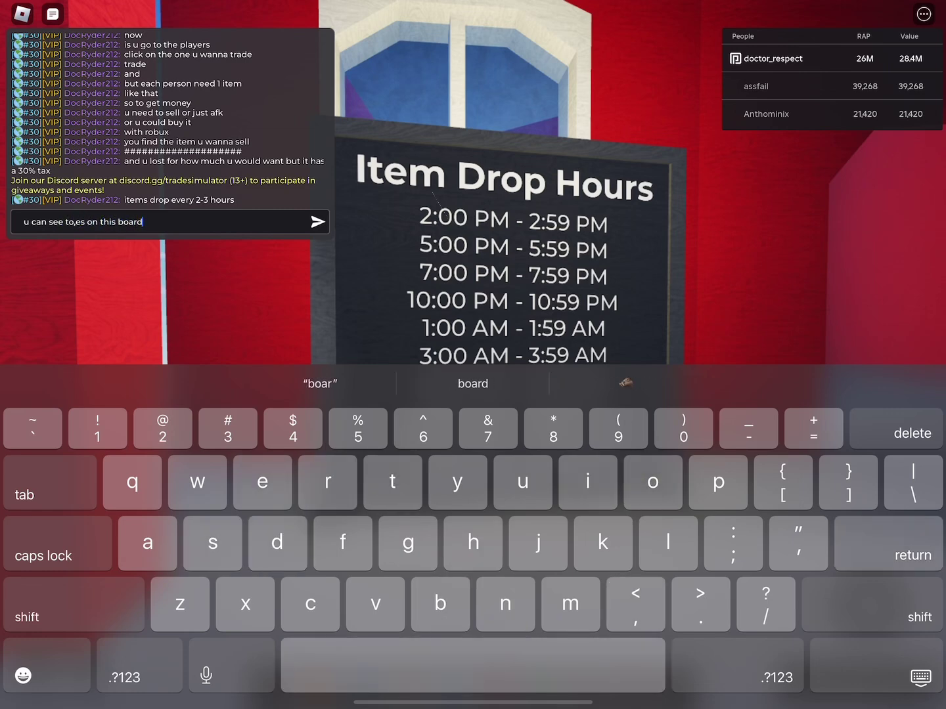
key(Return)
click(163, 222)
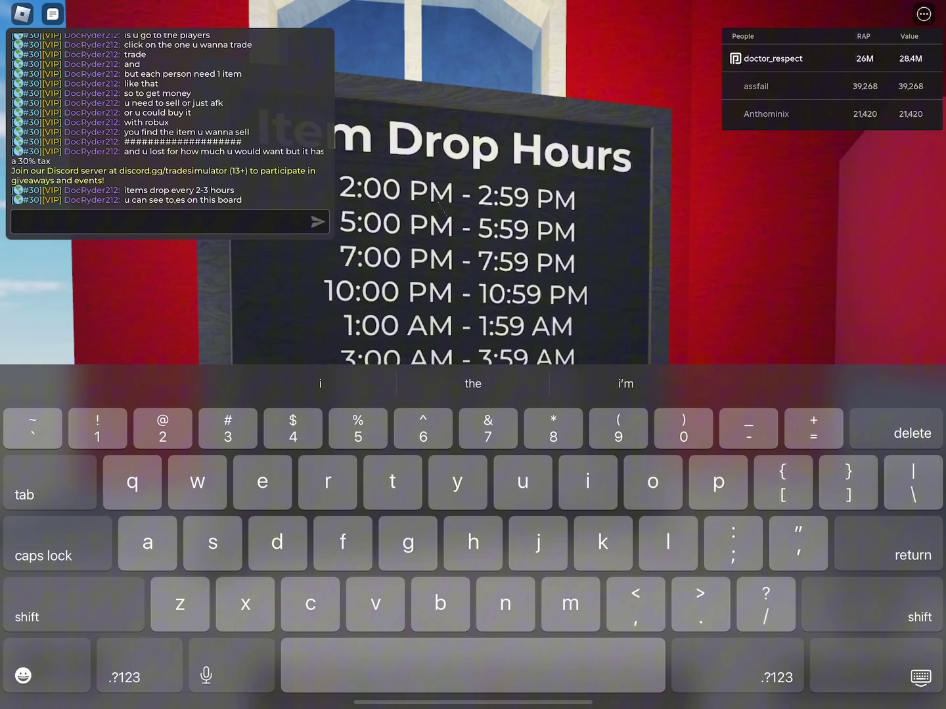
text(times)
key(Return)
click(163, 222)
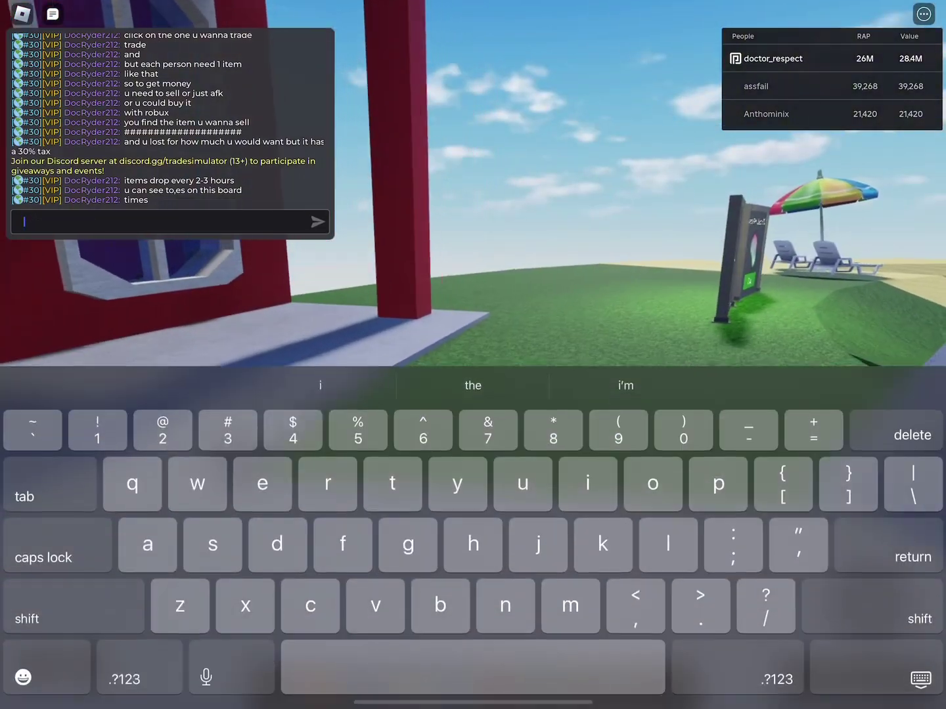
click(651, 266)
click(163, 222)
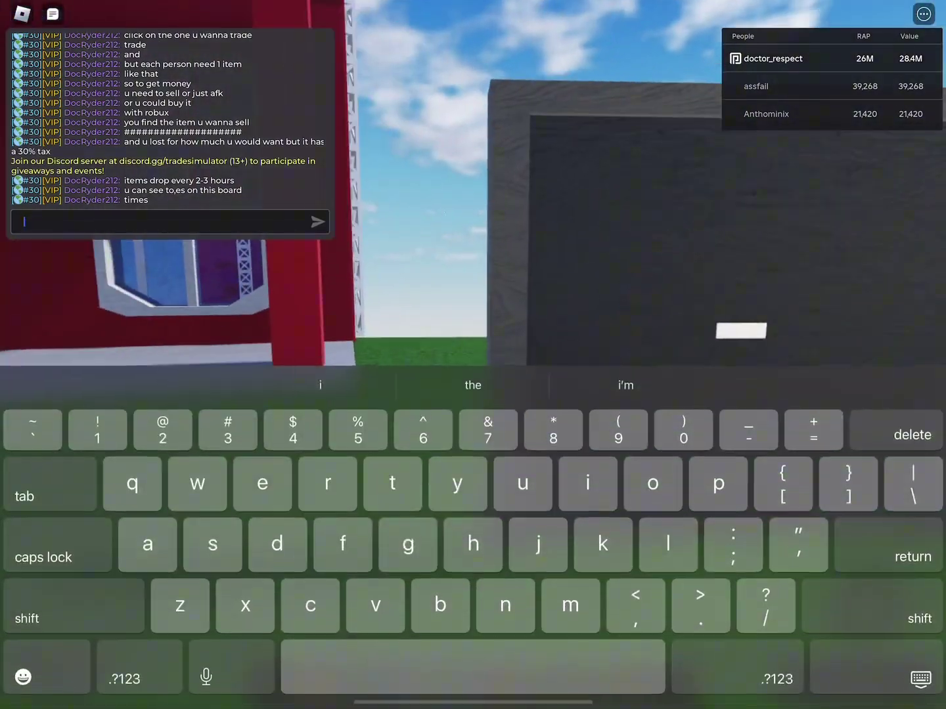
text(and )
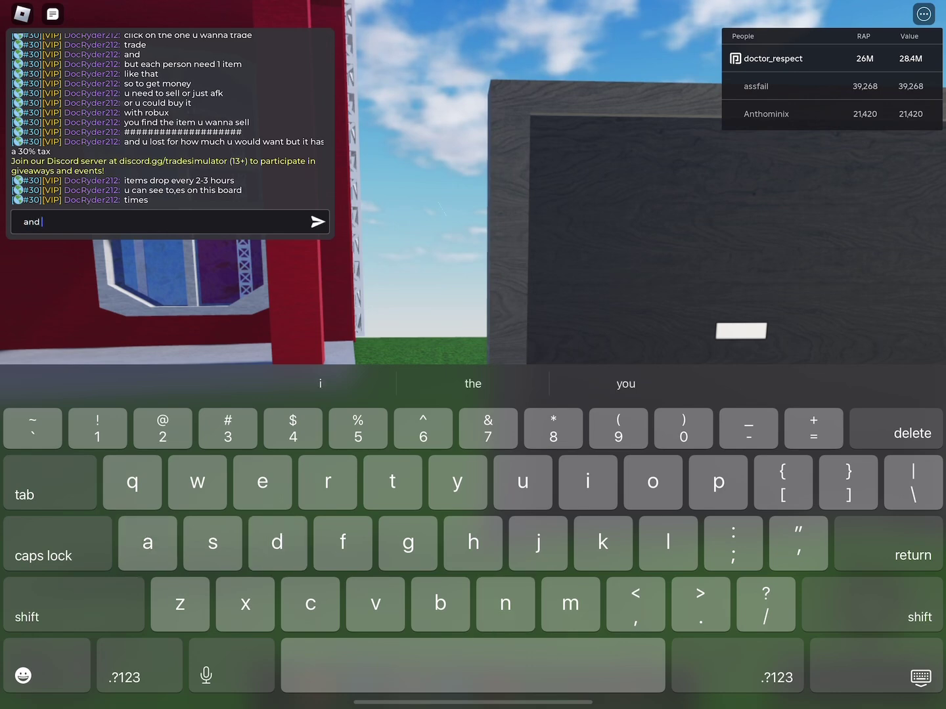
text(big items)
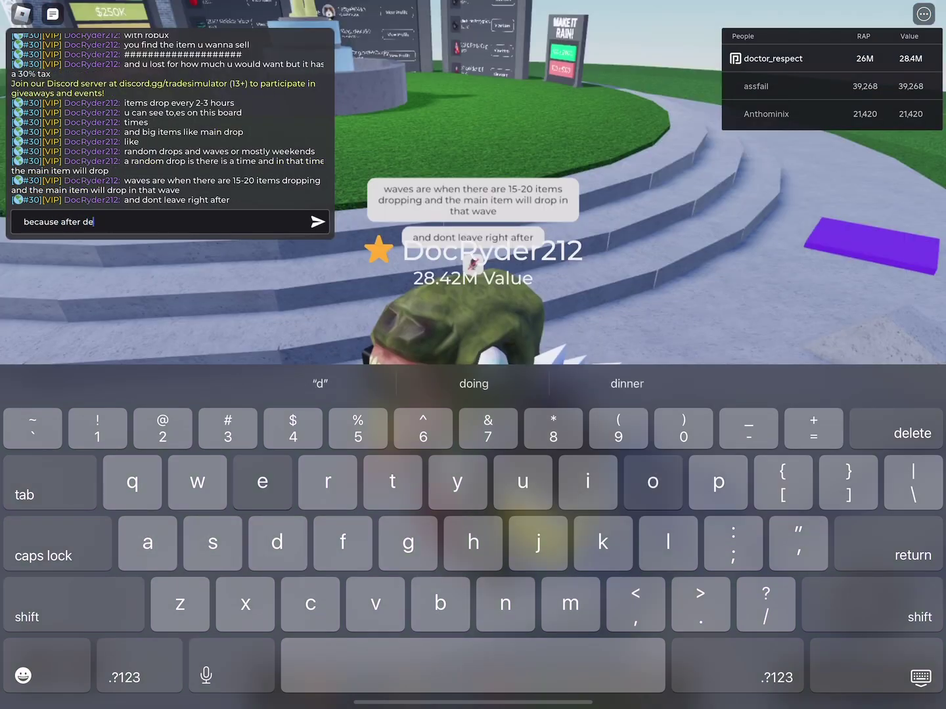
key(Return)
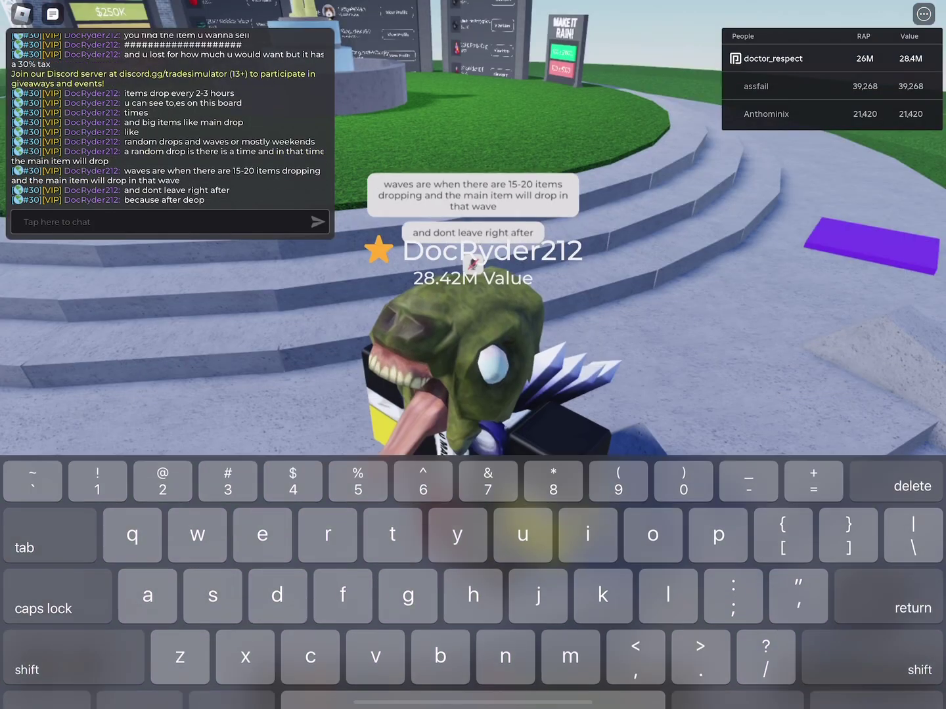
text(its t)
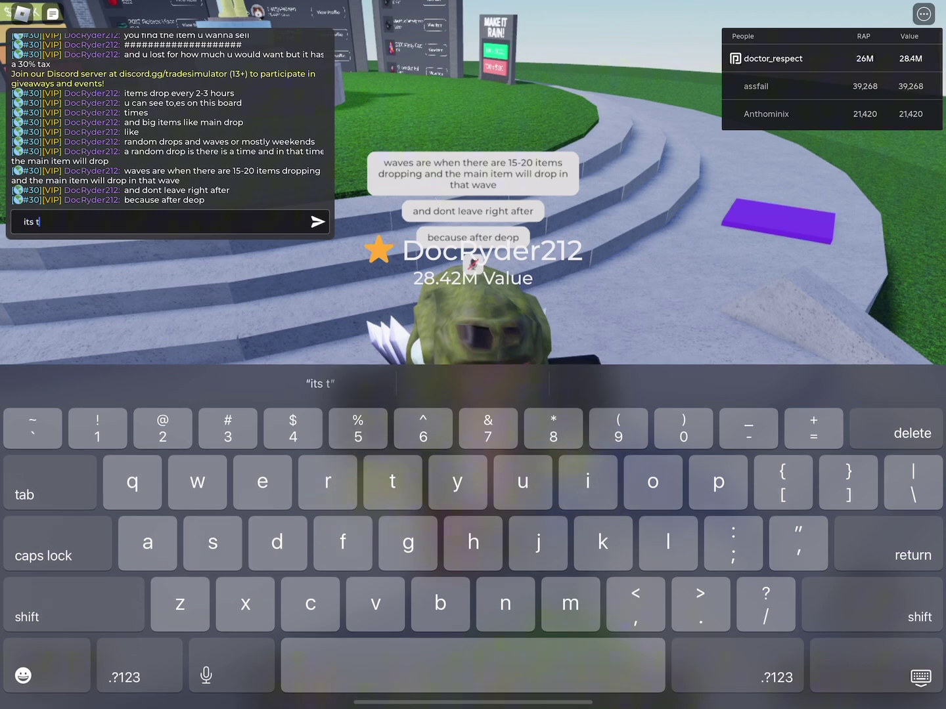
text(he drop)
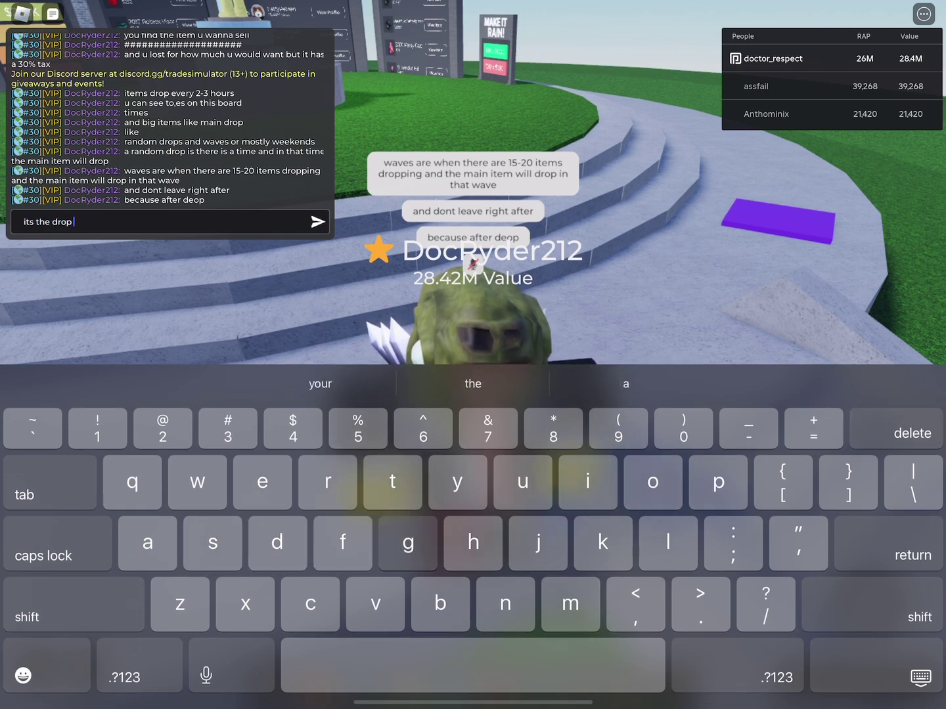
text( f gooes so)
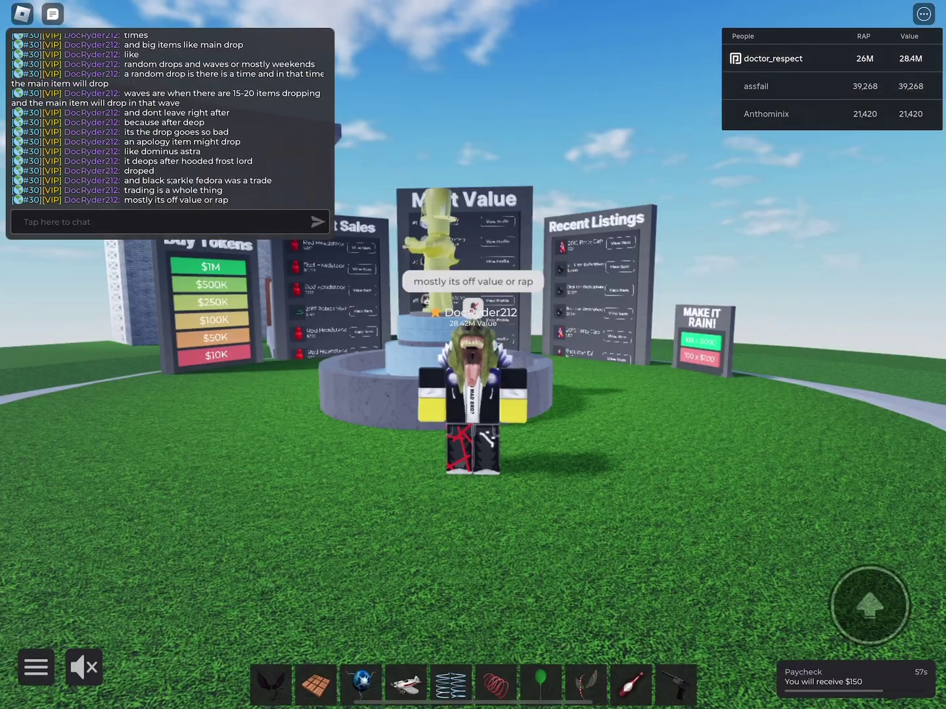
- Begin a chat message about the group paycheck bonus
click(148, 222)
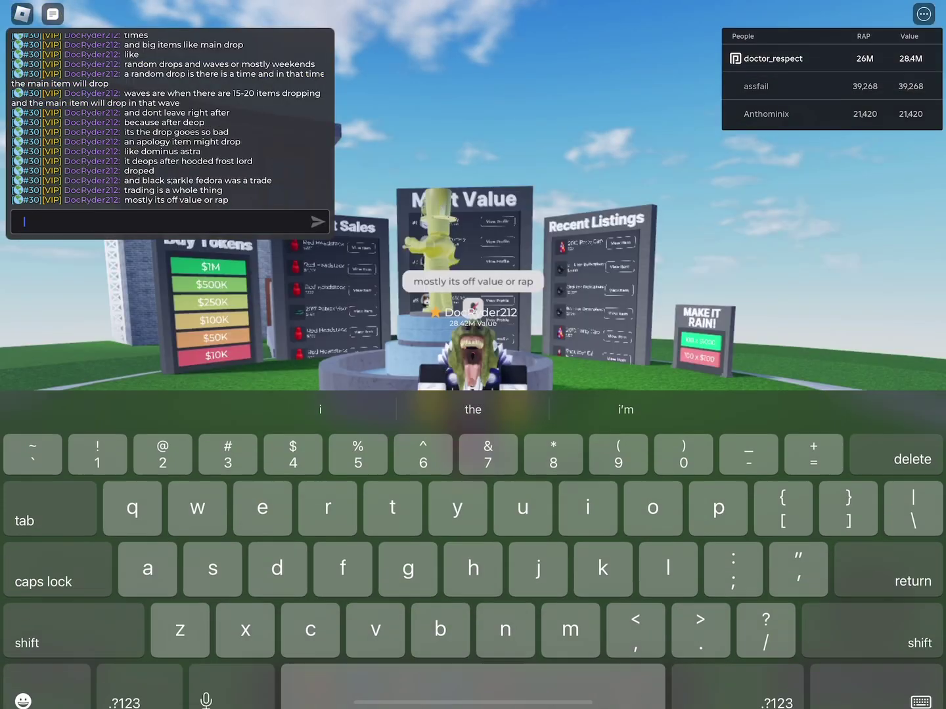
text(if u)
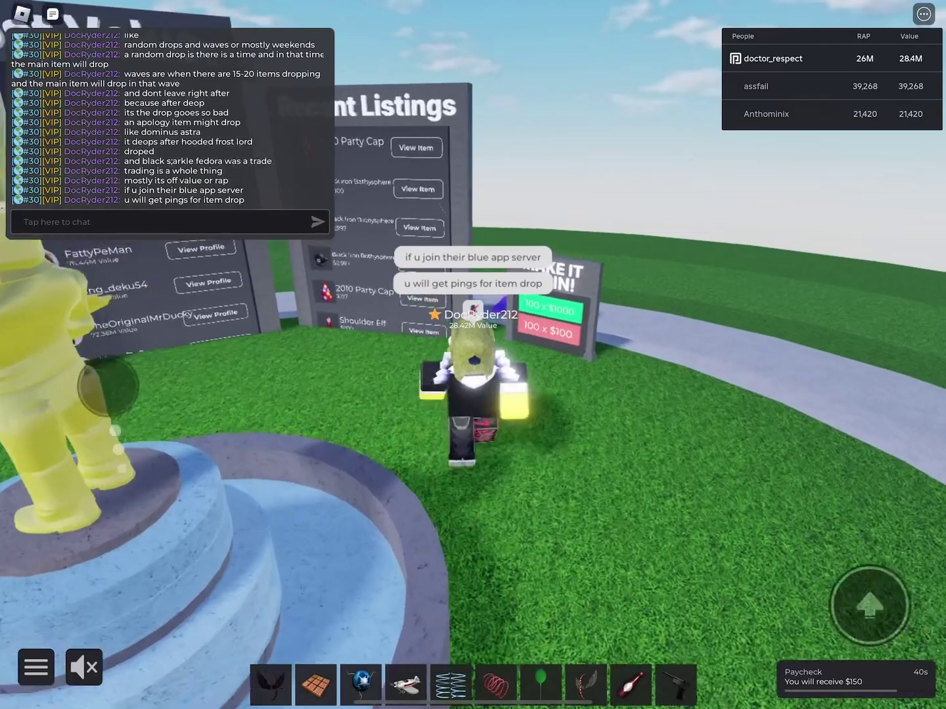
drag(107, 384, 141, 501)
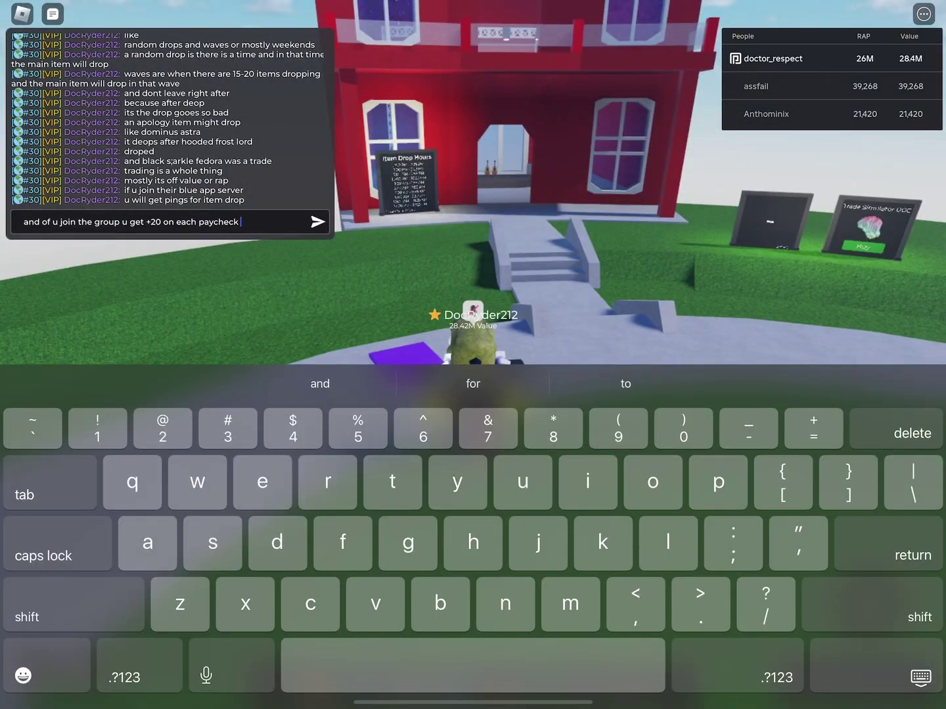
text(if u hav)
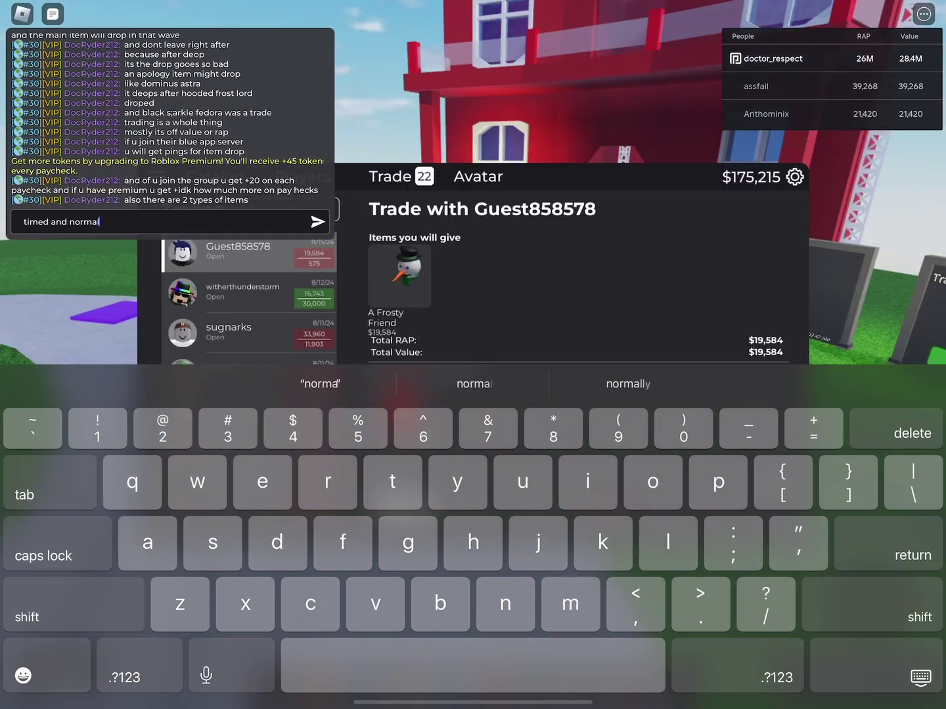
key(Return)
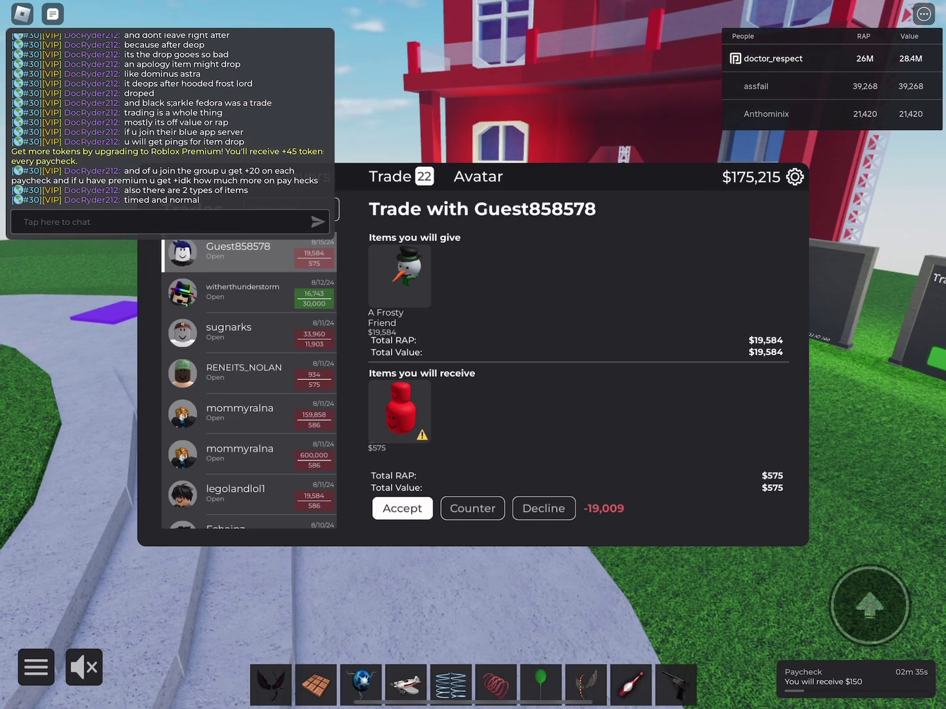
click(148, 222)
text(norm)
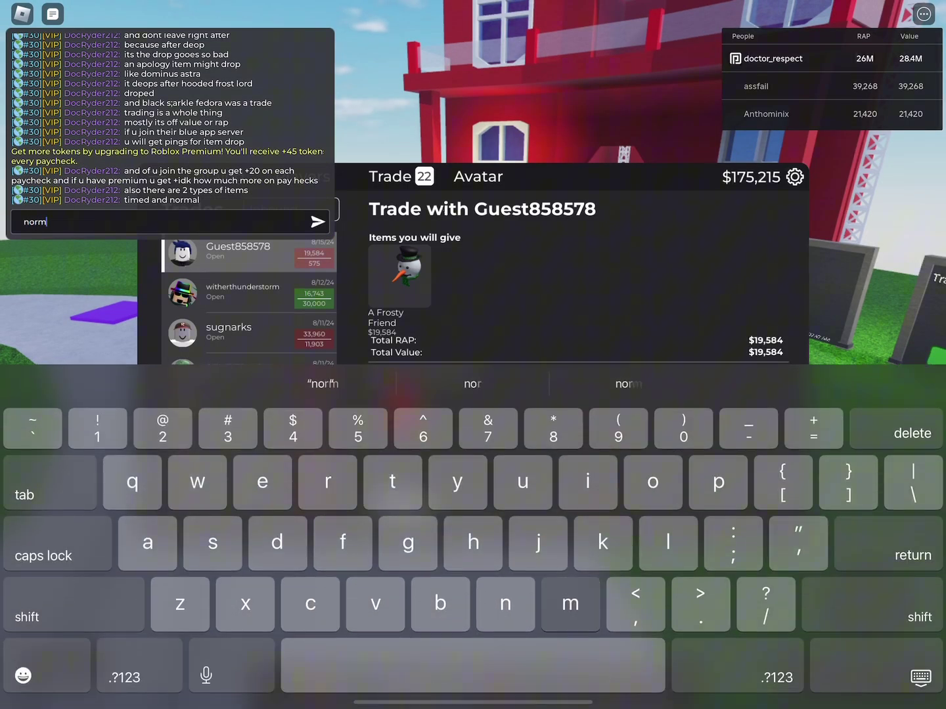
text(al ha)
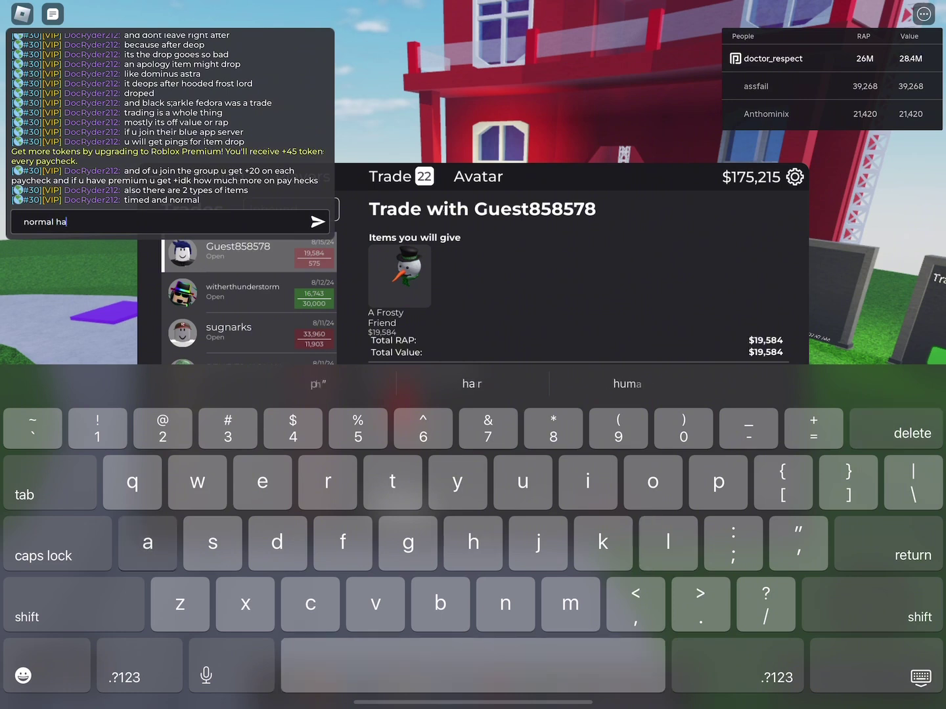
text(l as a d)
text(et sto)
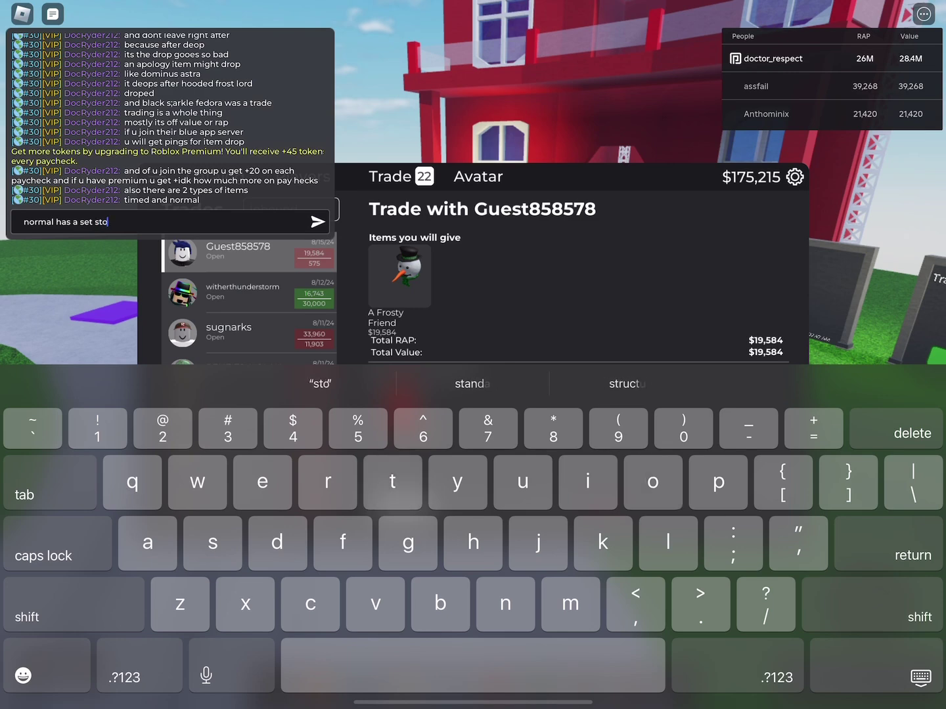
key(Return)
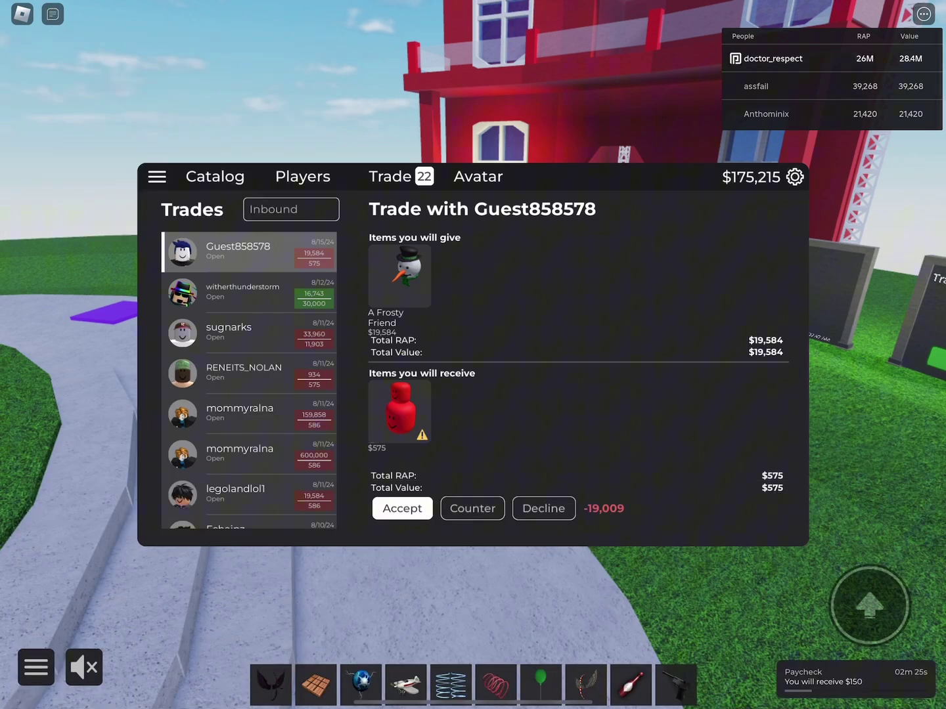
click(245, 332)
click(52, 13)
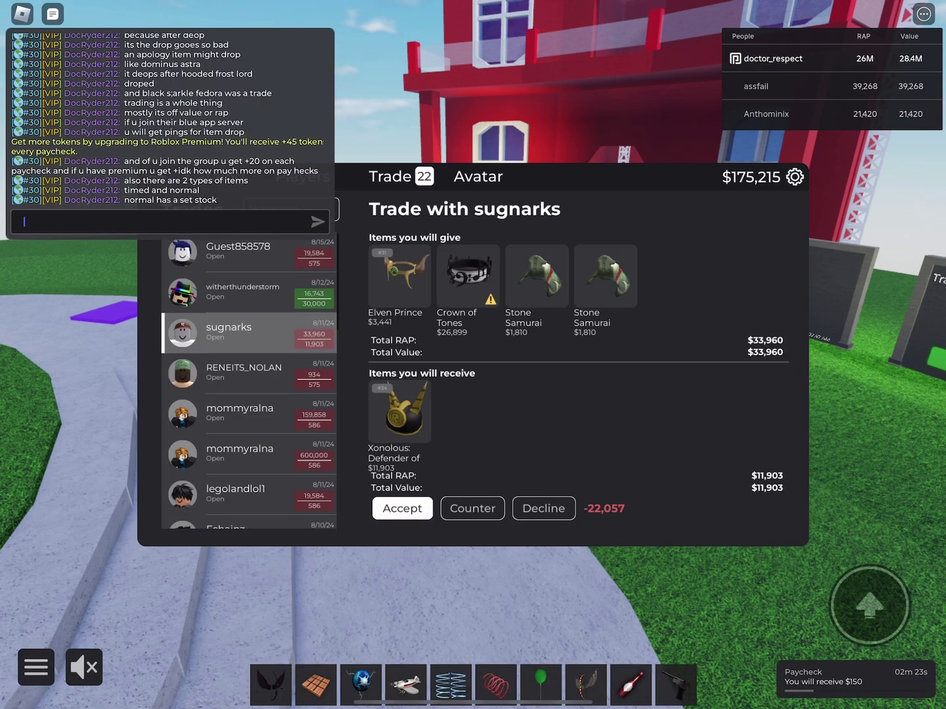
click(162, 221)
text(like)
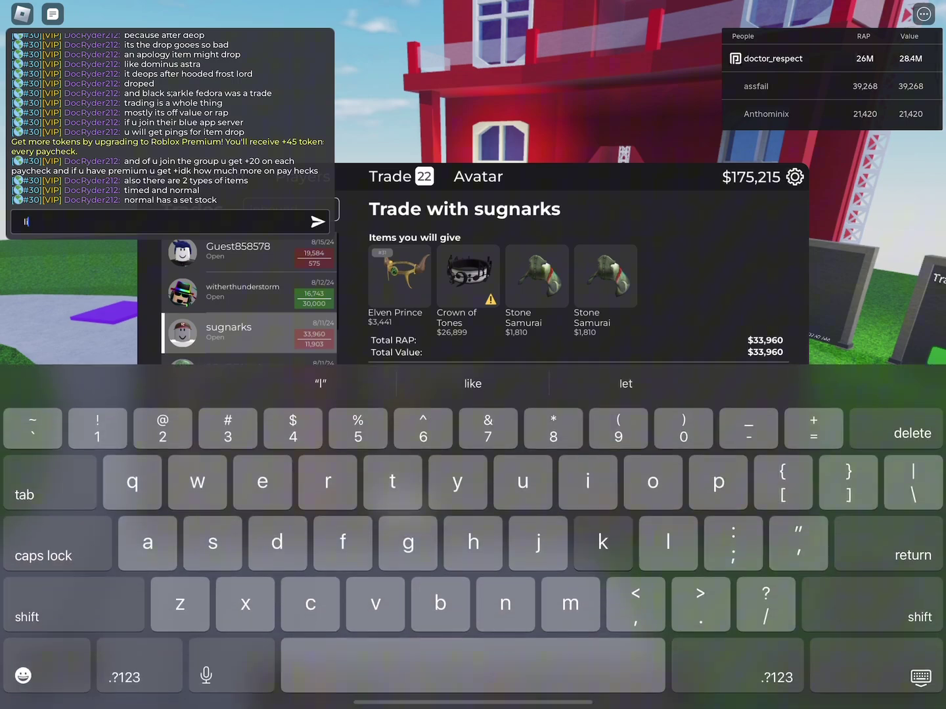
key(Return)
scroll(473, 369, down, 3)
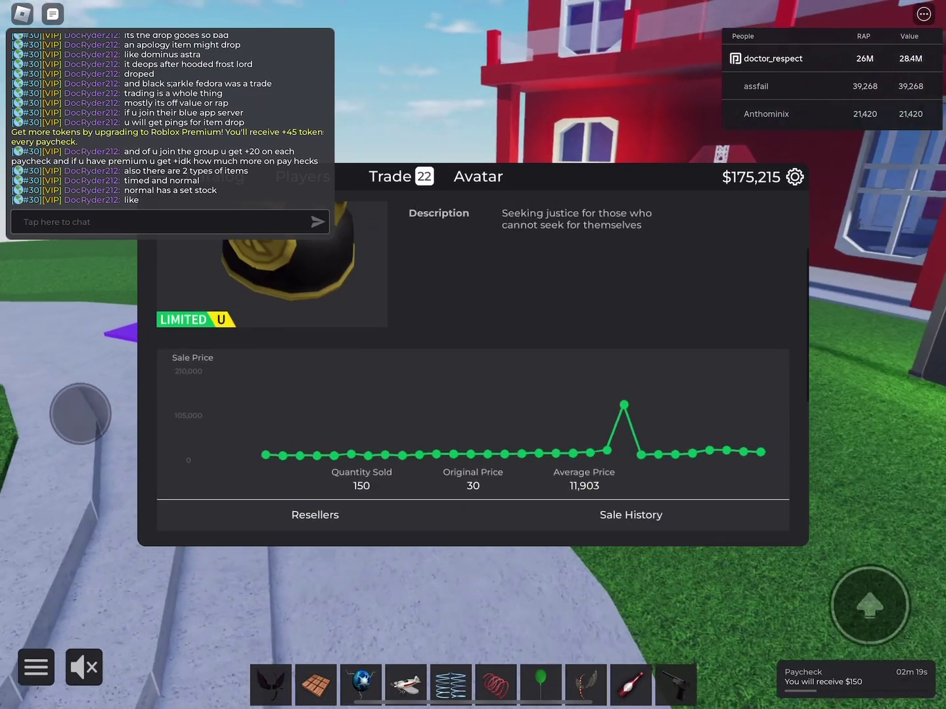
scroll(473, 369, down, 5)
- Post chat messages pointing at the resellers and explaining that serials indicate stock
click(163, 221)
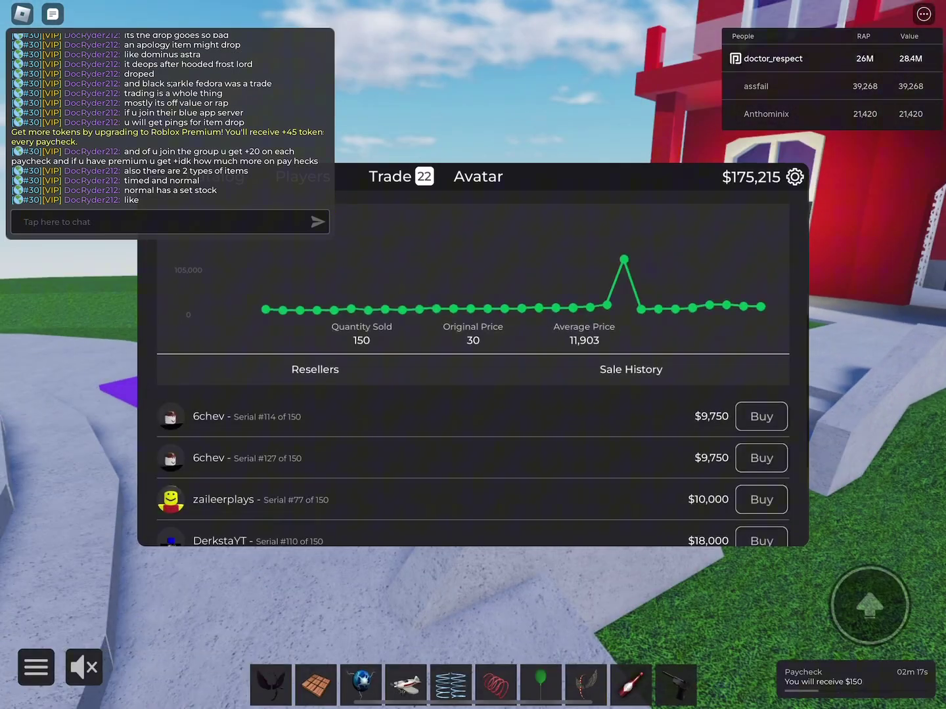
click(163, 221)
text(this)
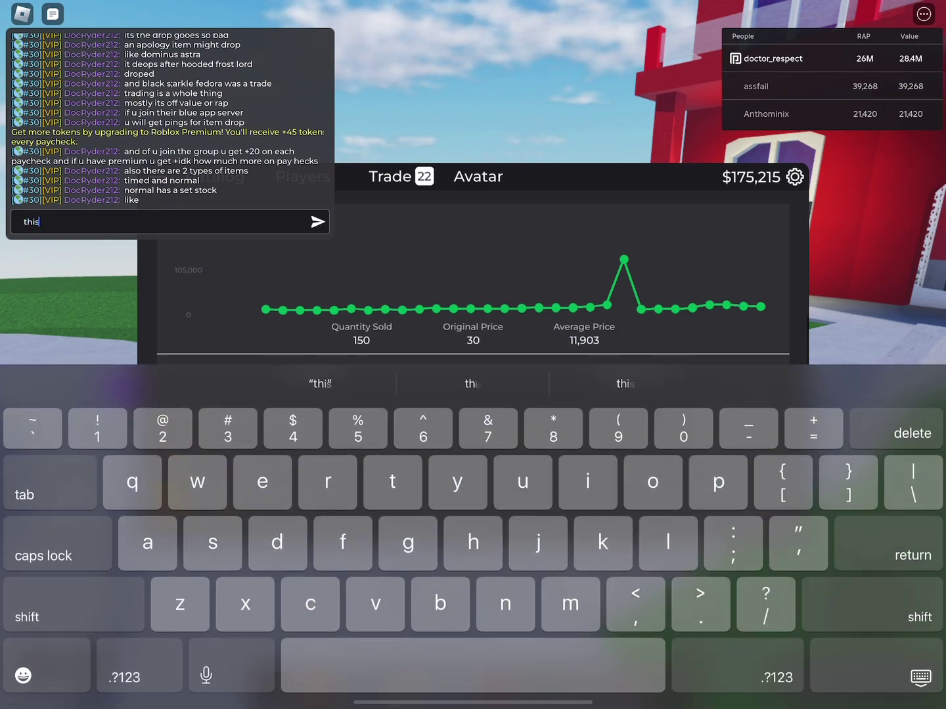
key(Return)
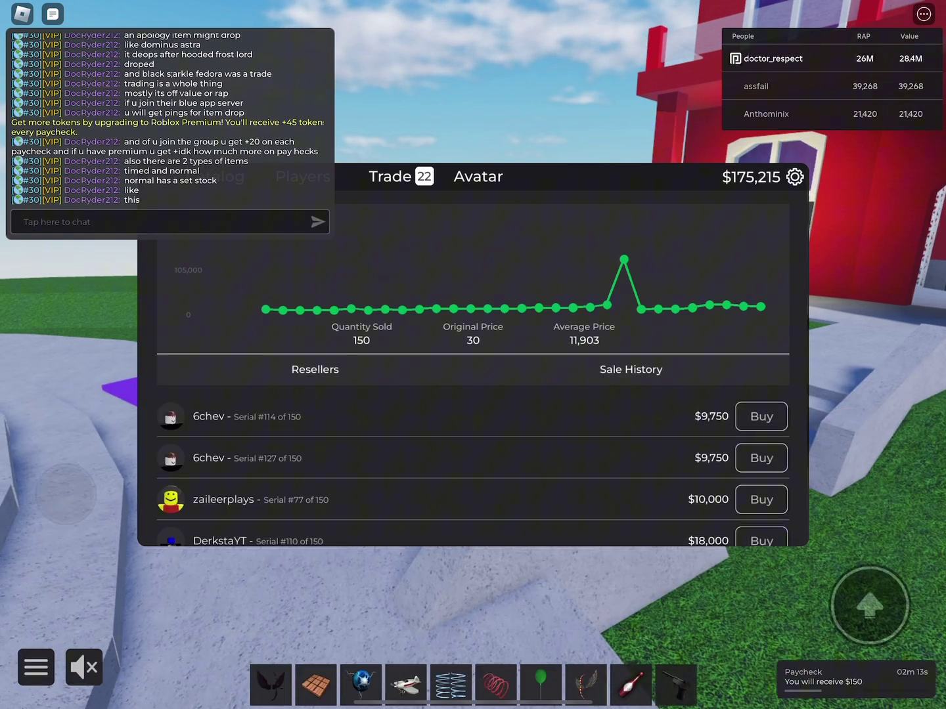
scroll(473, 369, up, 3)
click(163, 222)
scroll(473, 296, down, 5)
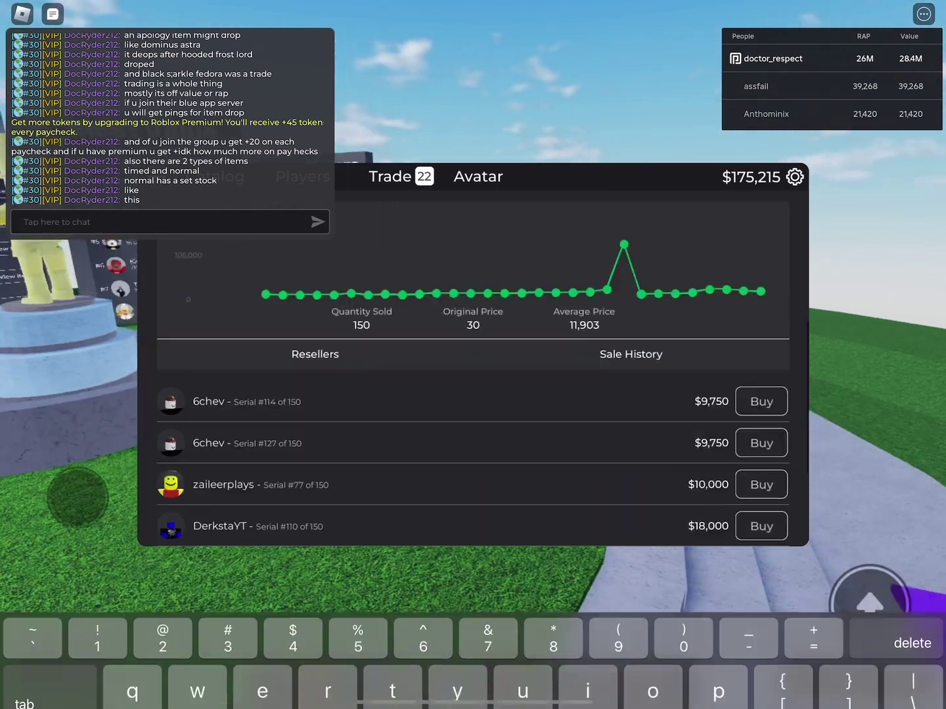
click(163, 222)
text(f it has)
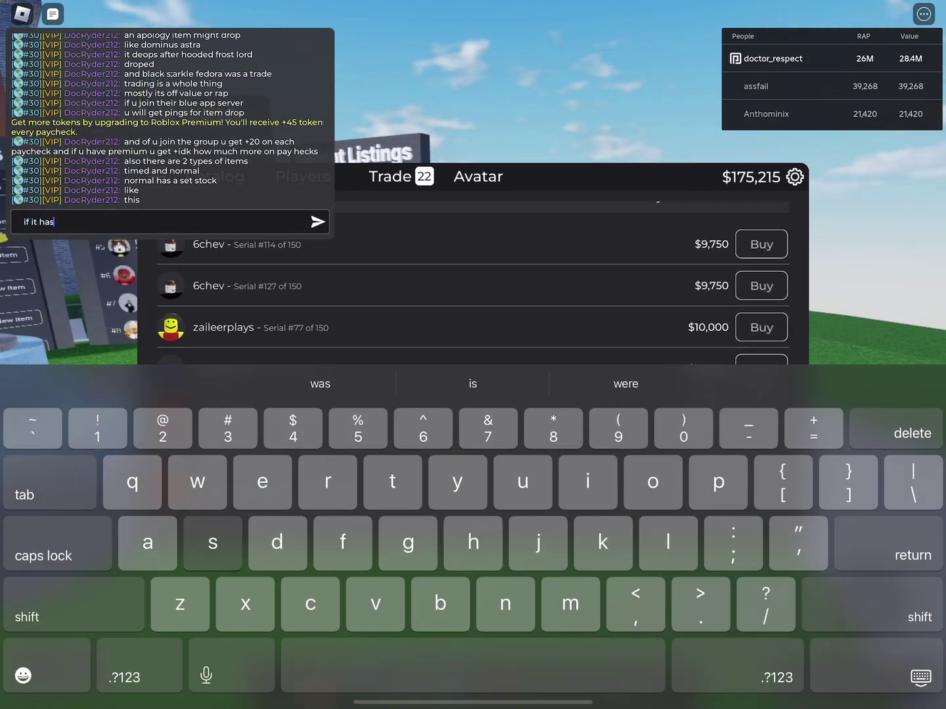
text( a serial i)
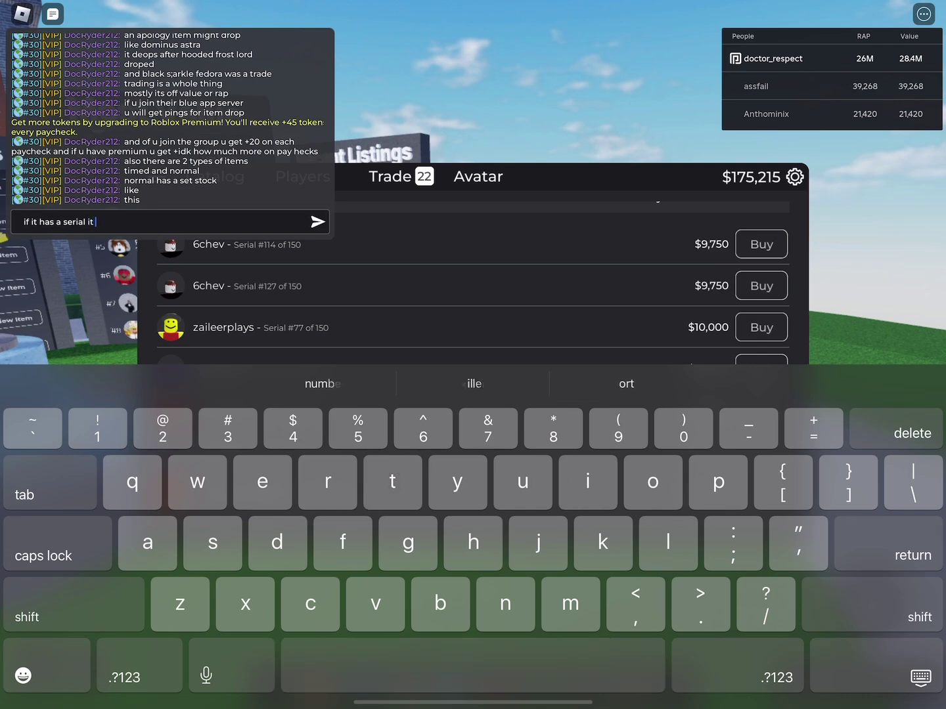
text(t had)
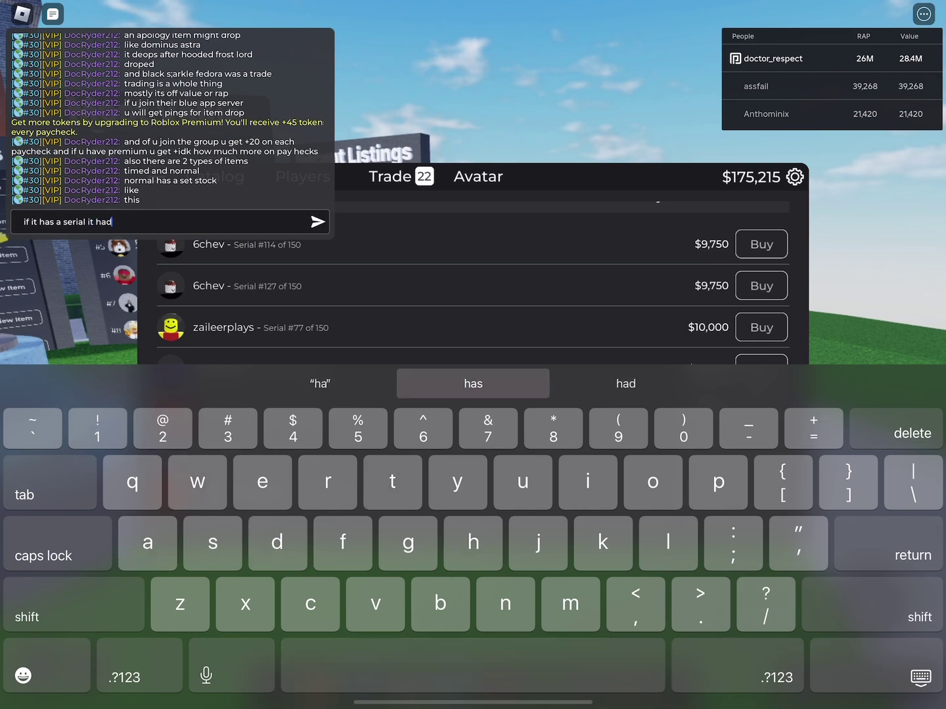
text( a stock)
key(Return)
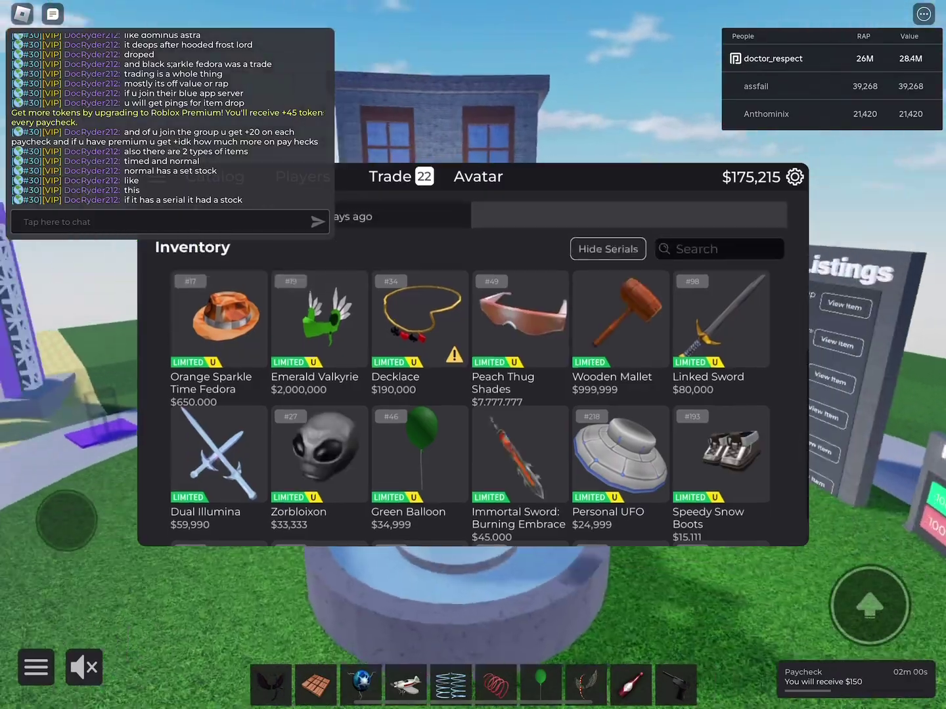
- Send the chat message 'if it doesnt it was timed'
mouse_move(66, 521)
mouse_down()
mouse_move(81, 611)
mouse_move(94, 525)
mouse_up()
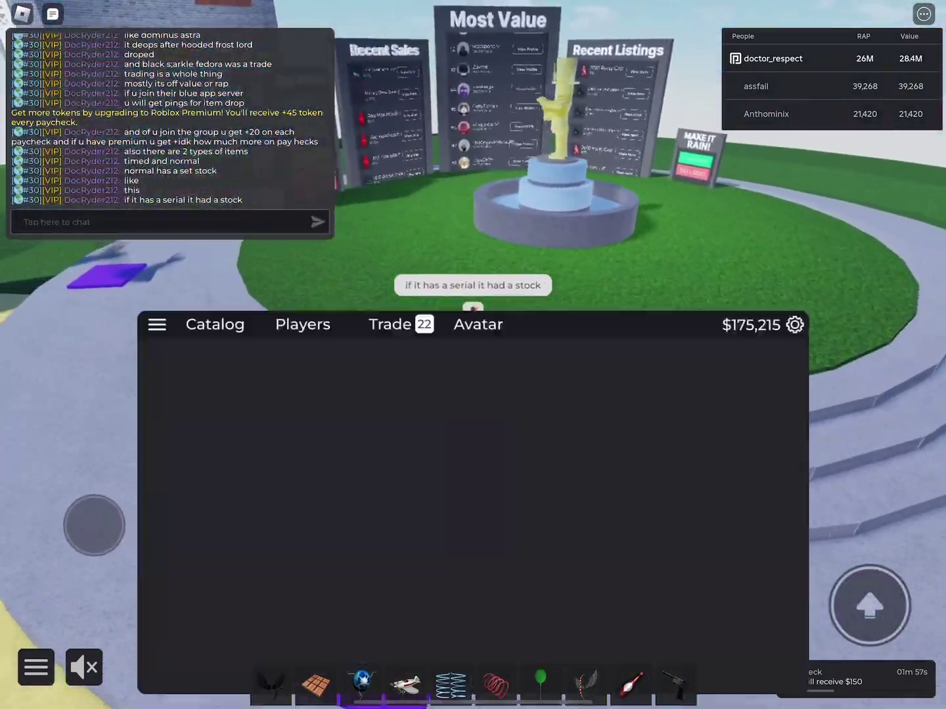
click(163, 222)
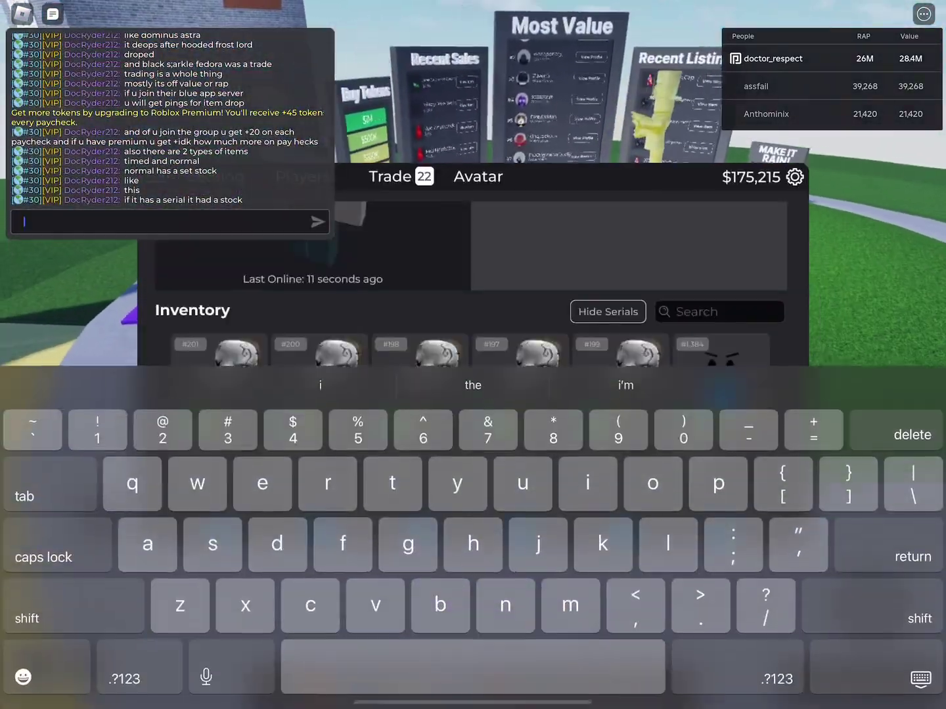
text(if it doe)
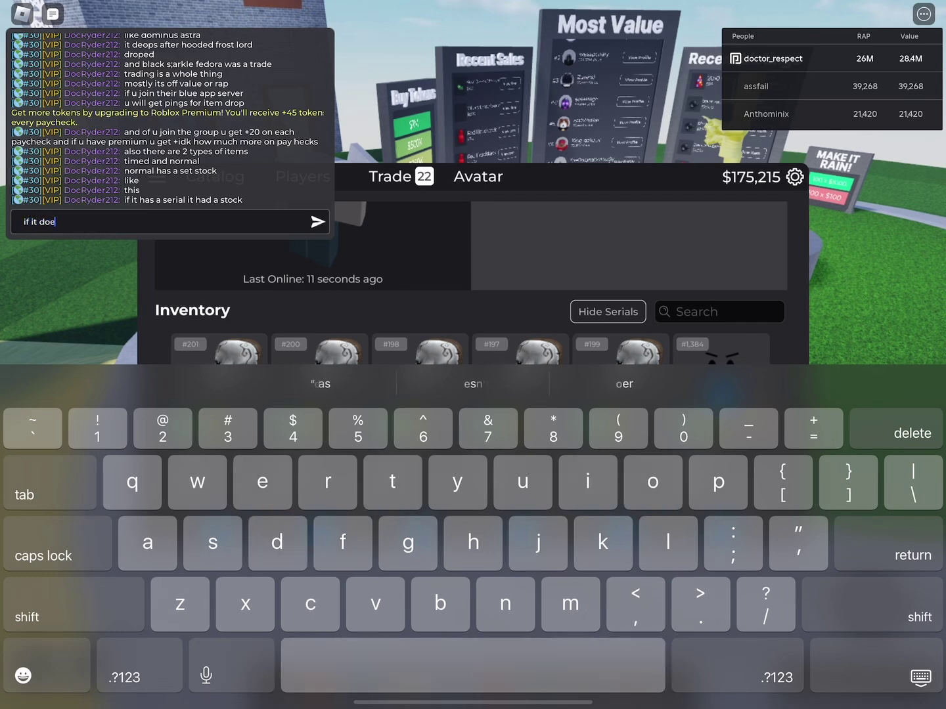
text( ir was)
text(t was t)
key(Return)
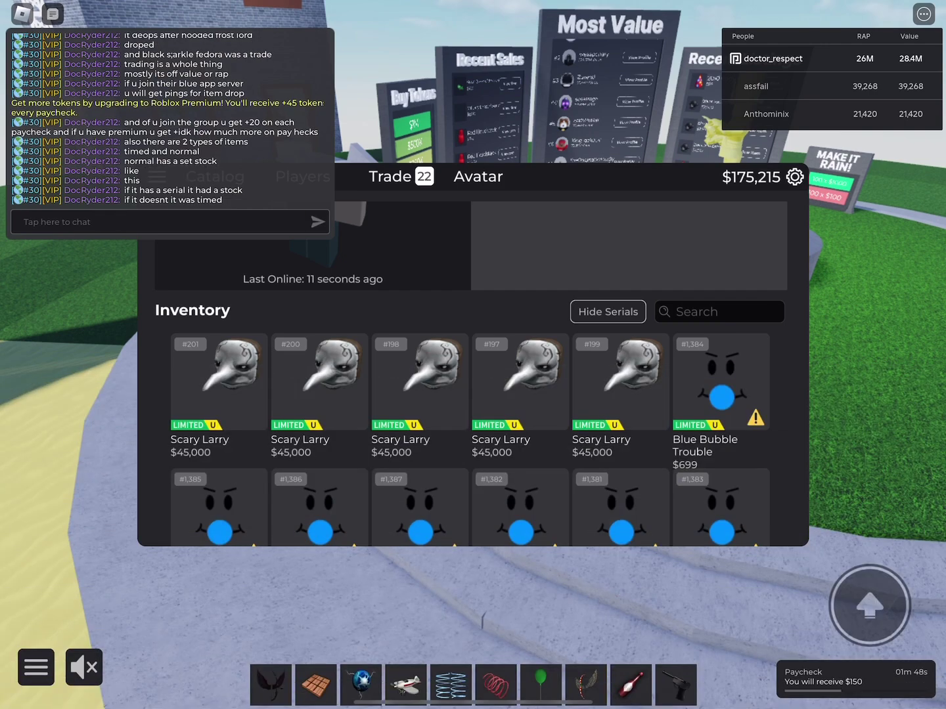
- Open the item catalog and post the tip to buy the free stuff first
click(214, 176)
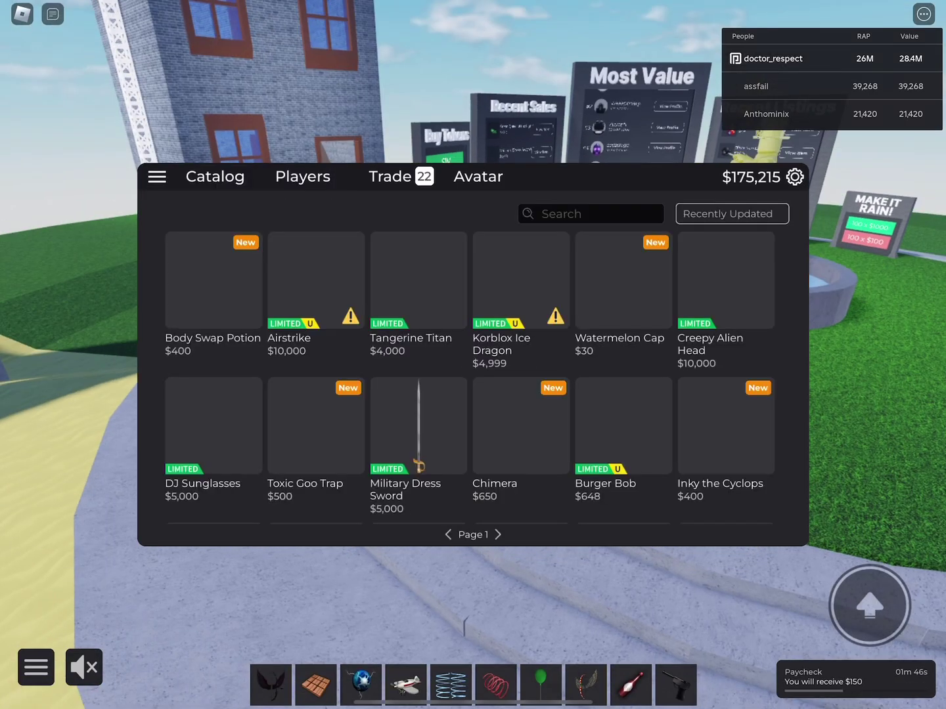
click(163, 221)
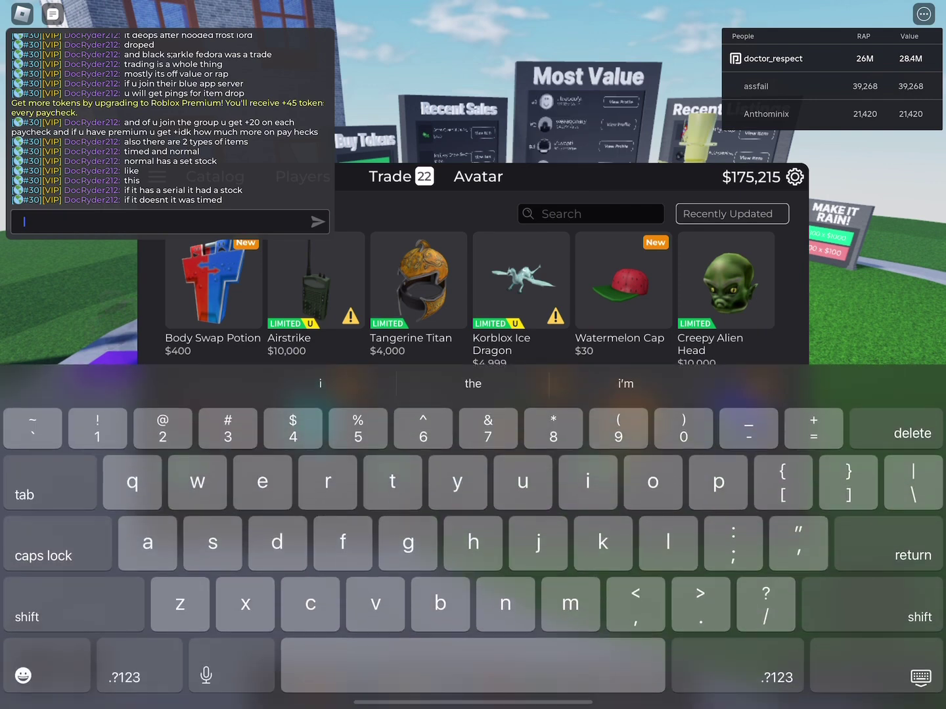
text(and the fir)
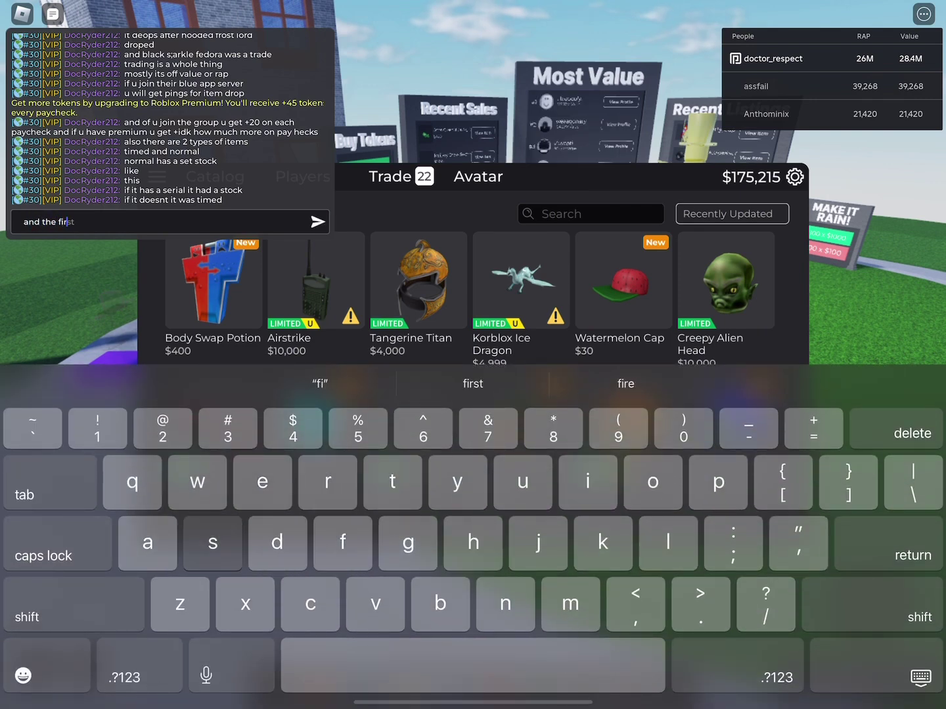
text(st u)
key(BackSpace)
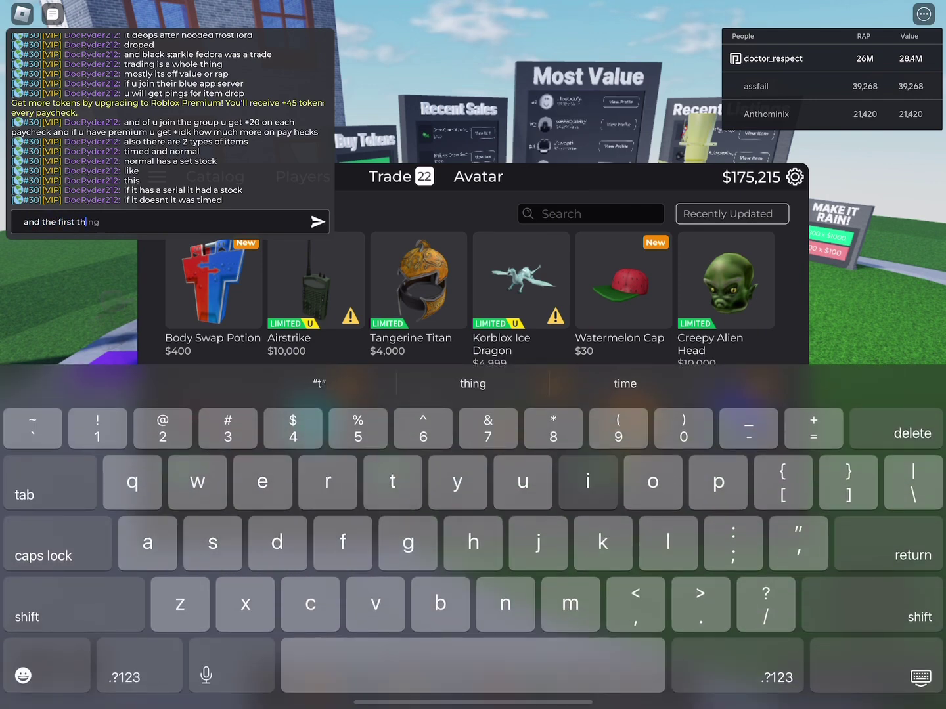
text(u should)
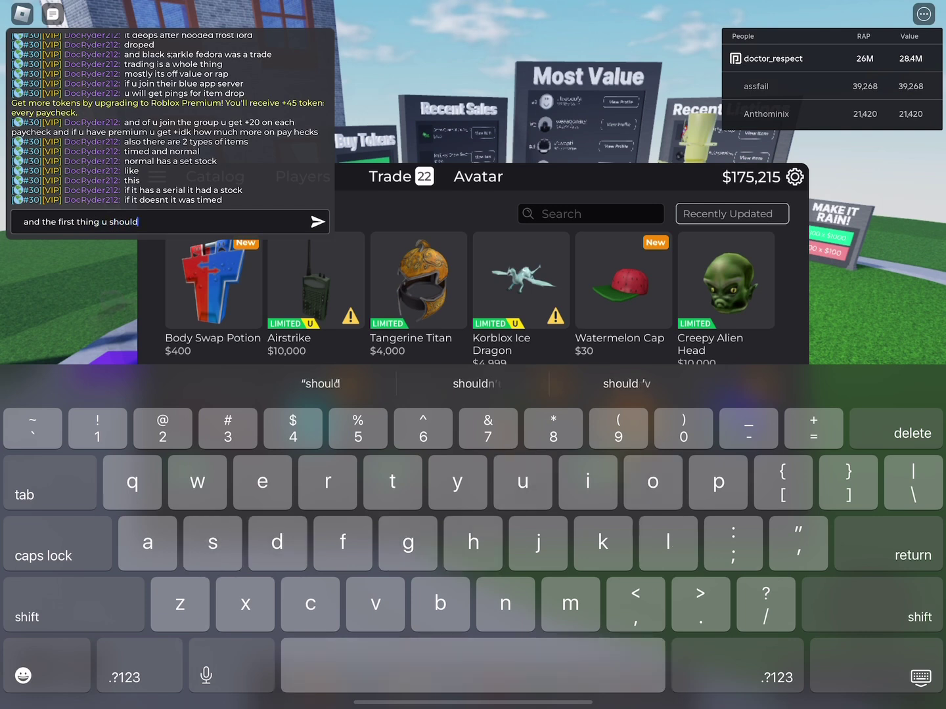
text( buy when u)
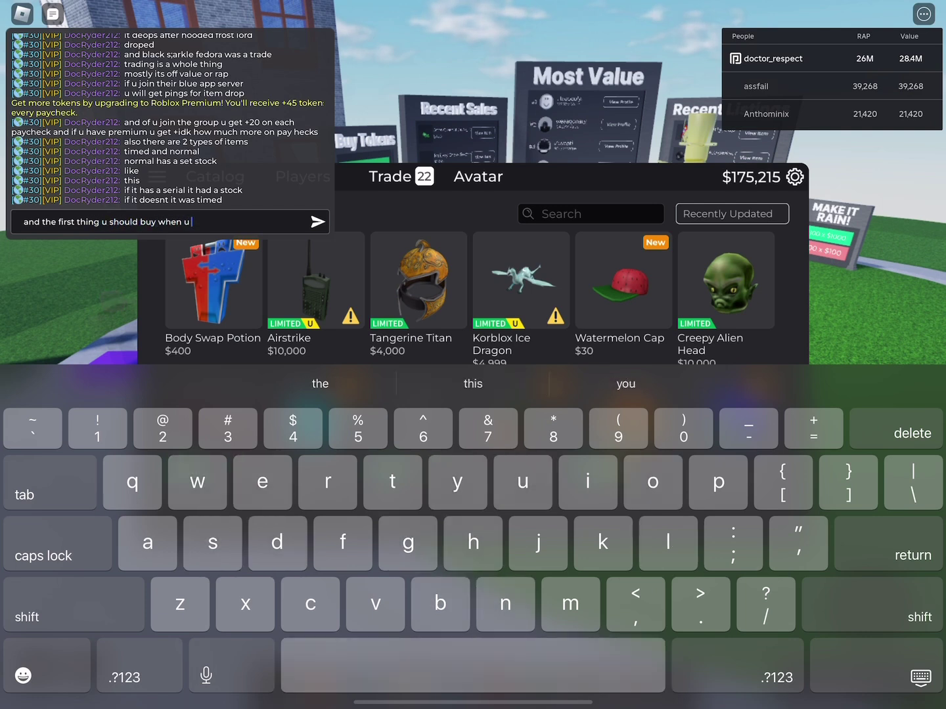
text( join it all the f)
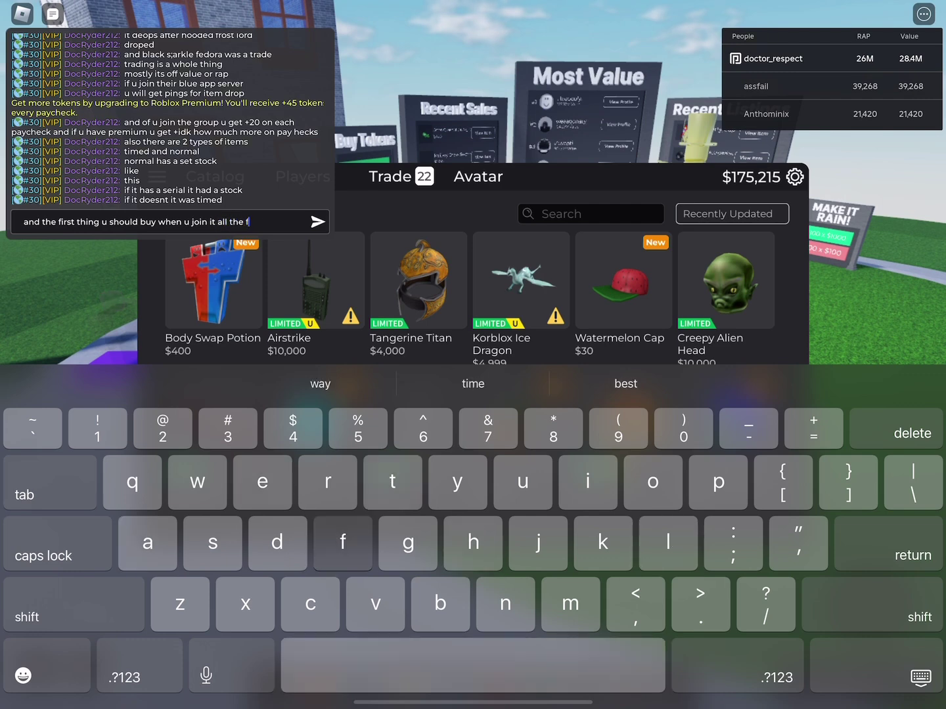
text(ree stuff)
key(Return)
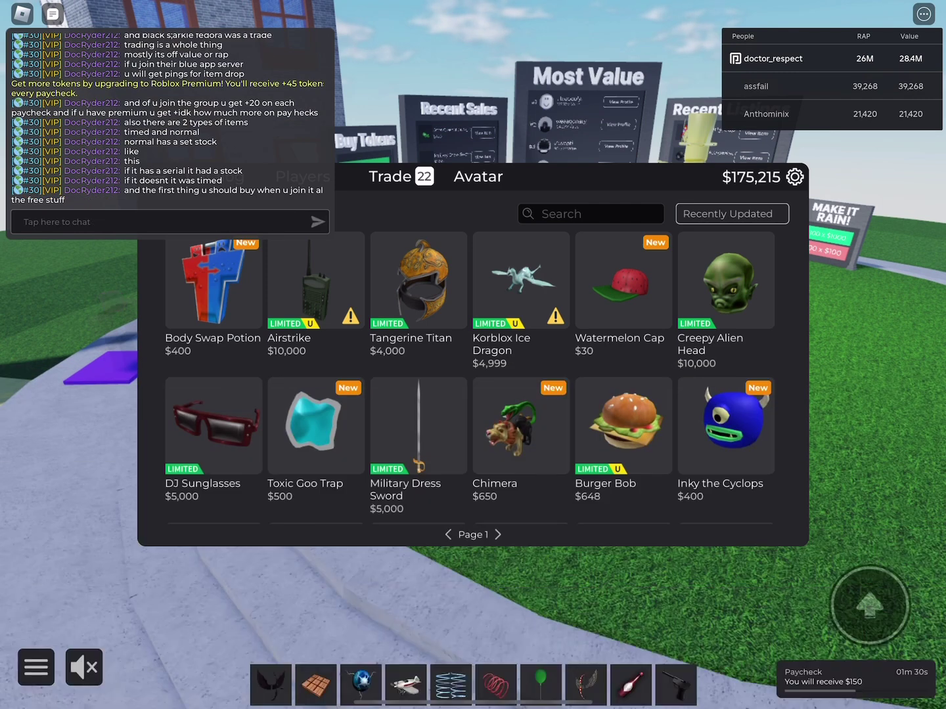
text(you)
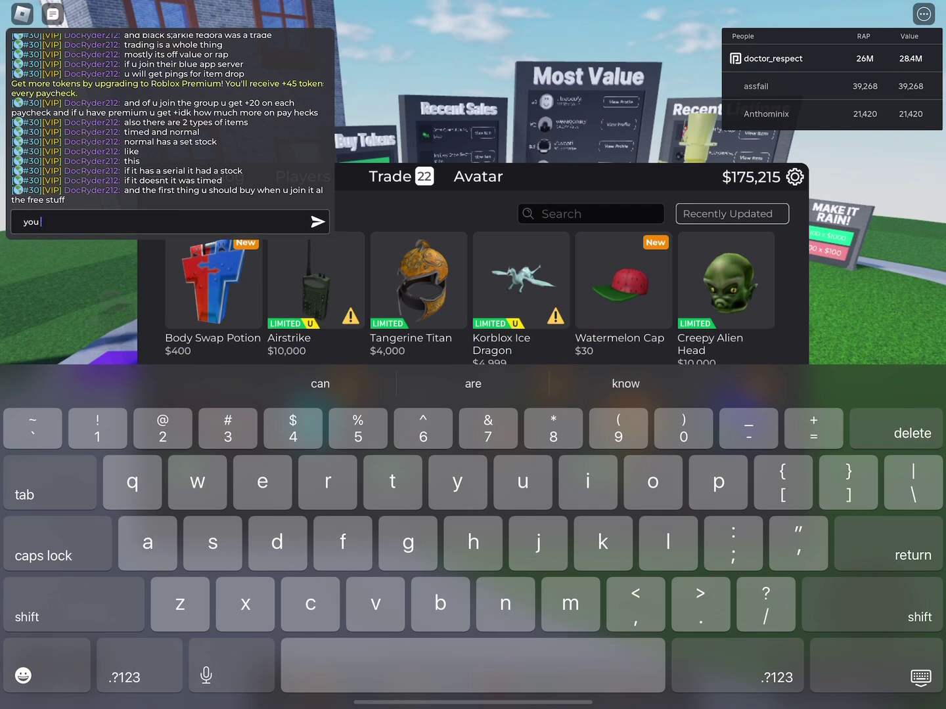
text( van find that)
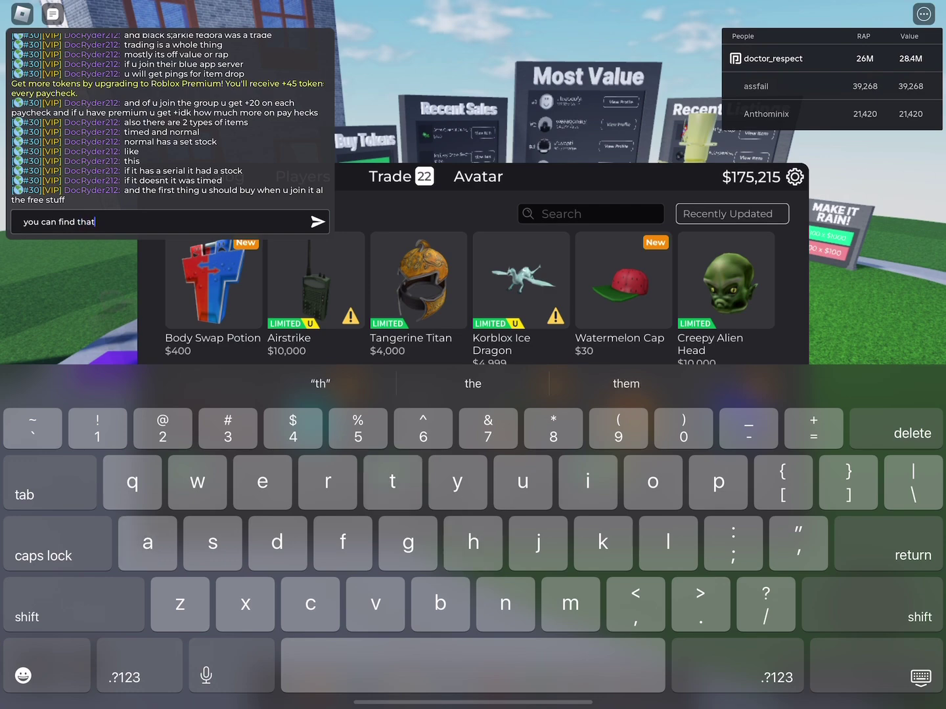
- Show the catalog's sort options and post the message about this tab
key(Return)
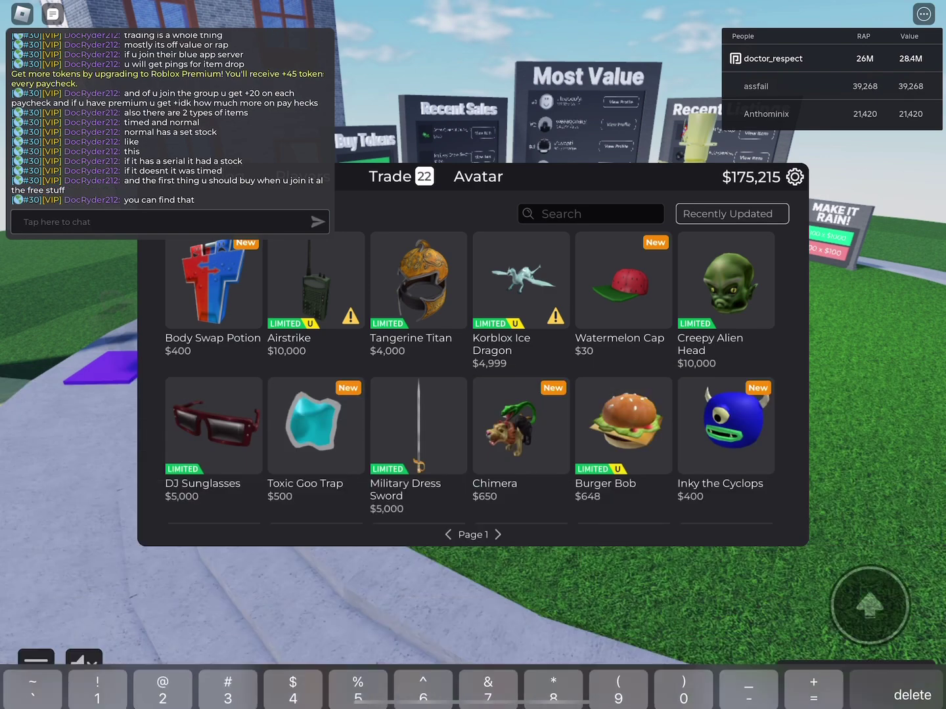
click(732, 214)
text(b)
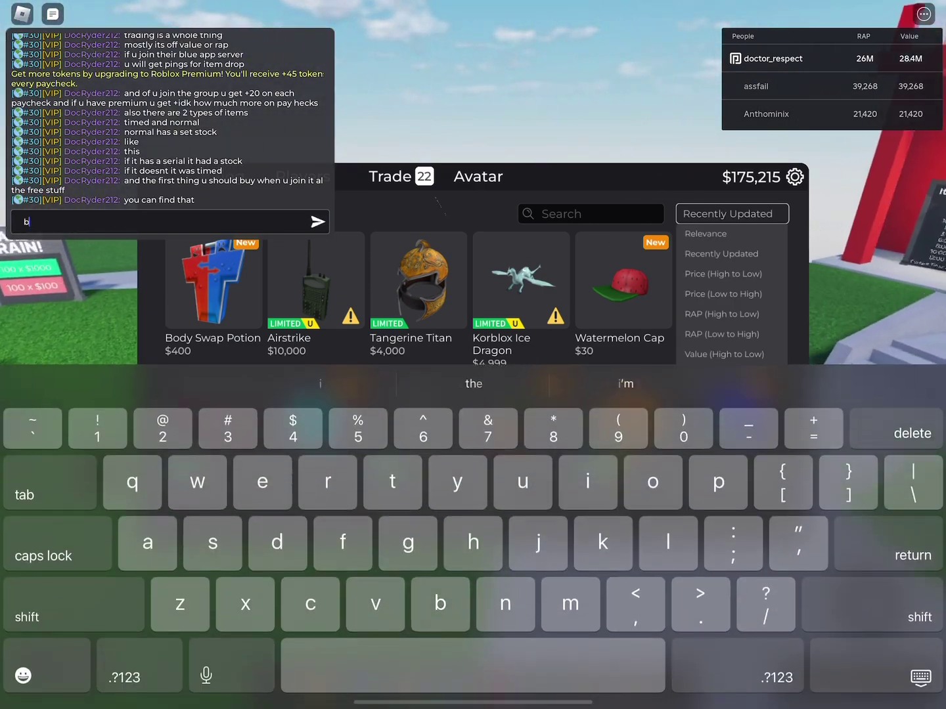
text(y clicking)
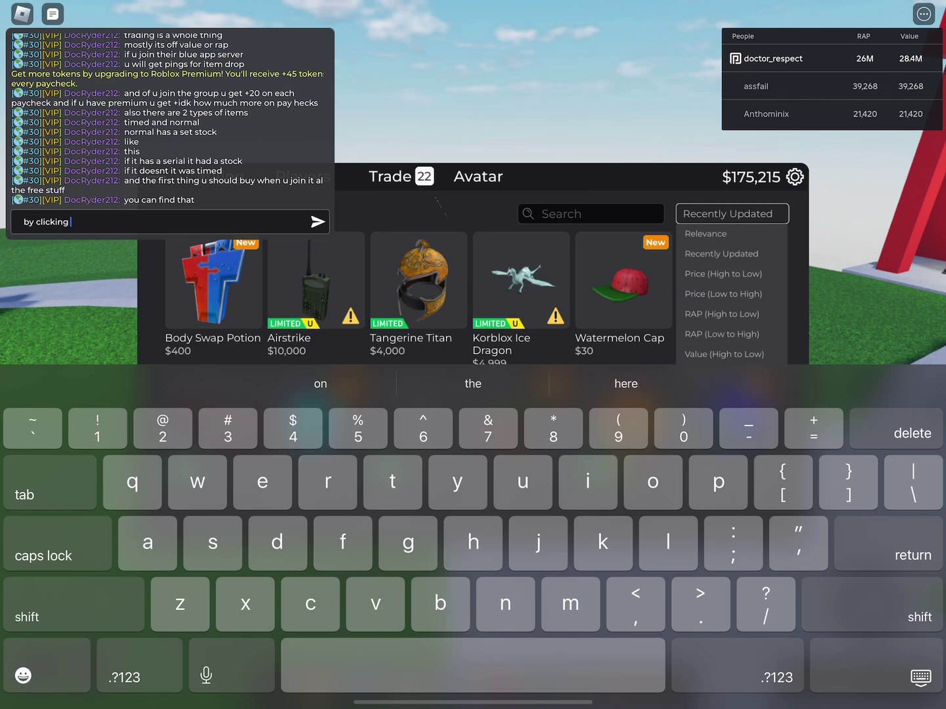
text(b)
key(Return)
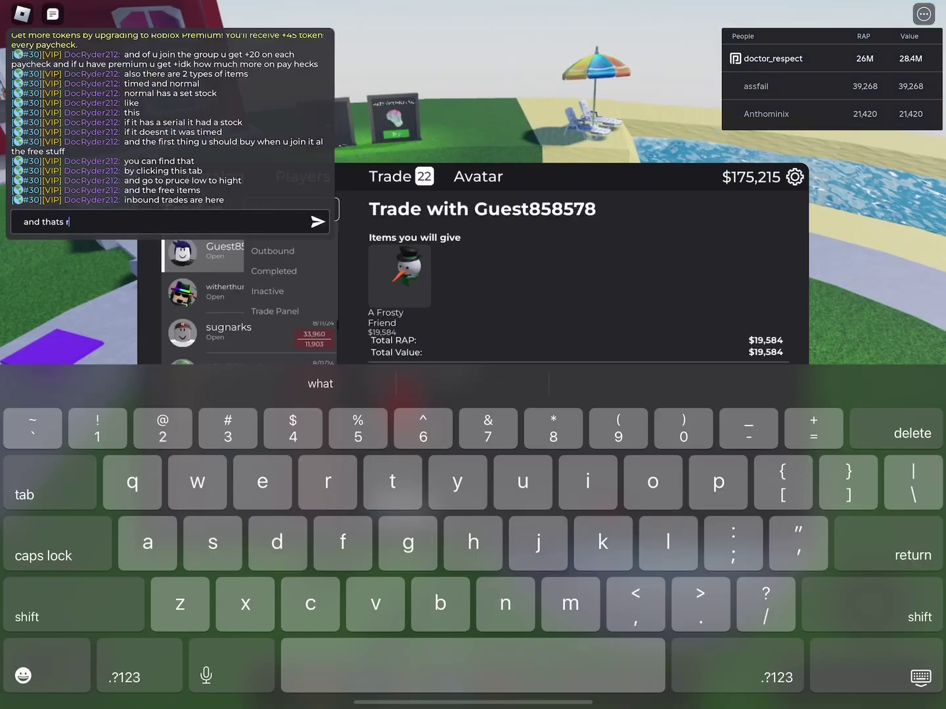
text(e)
- Open the Trade Panel with bulk-decline options and post a chat message explaining it
key(BackSpace)
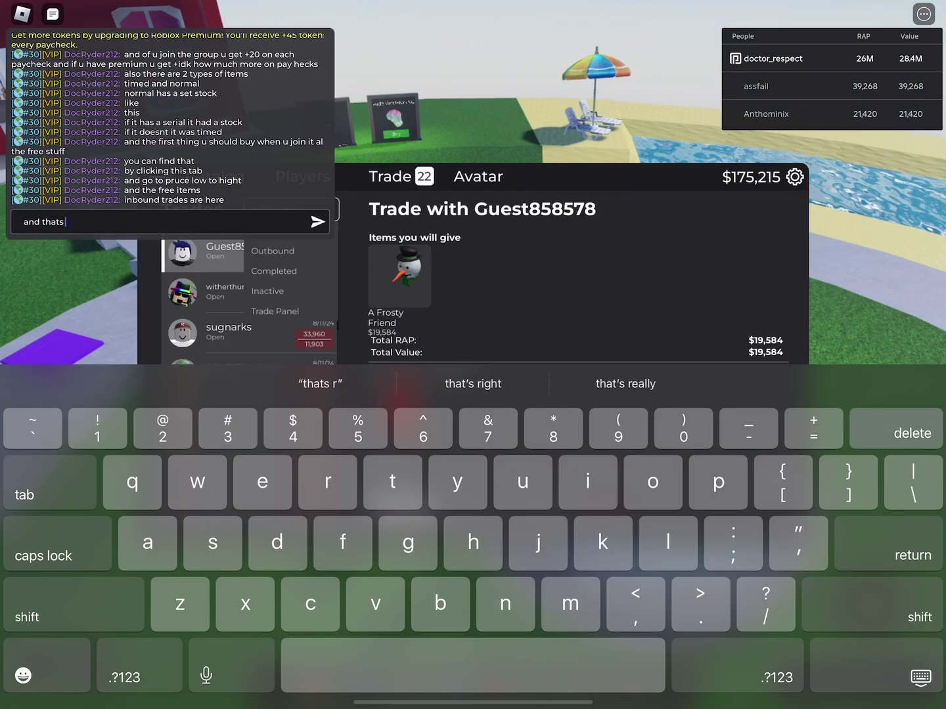
text( the tradenpa)
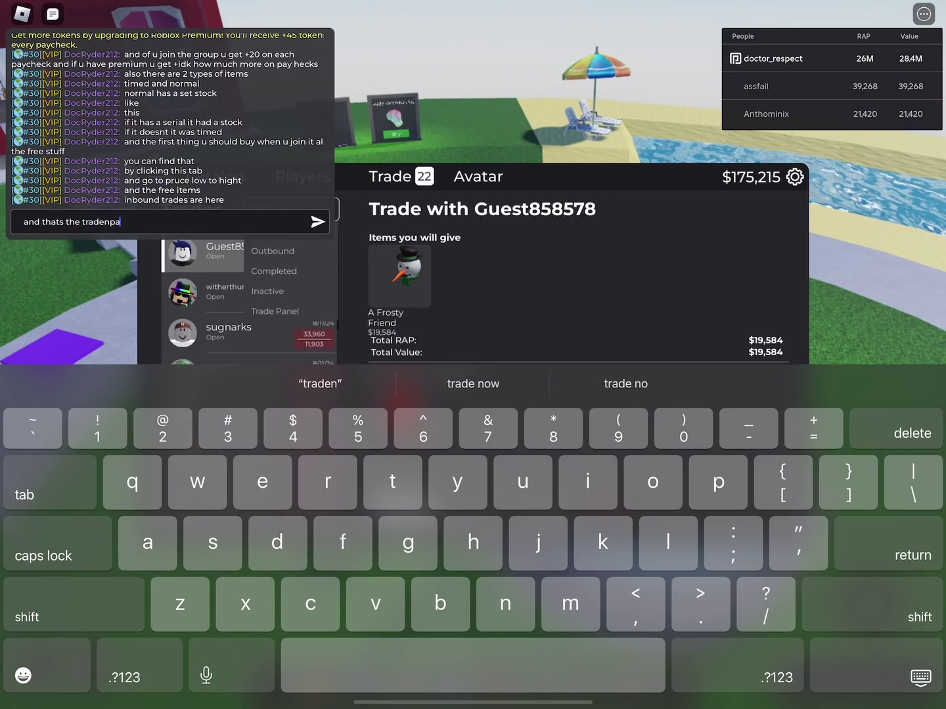
text(nel thing)
key(Return)
click(275, 311)
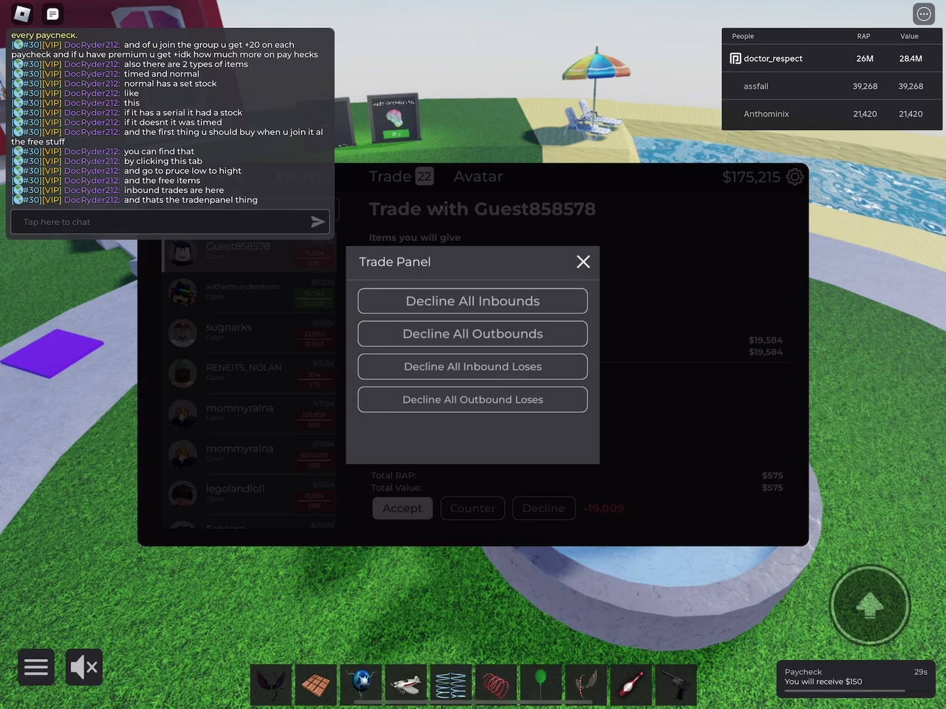
click(147, 222)
text(w)
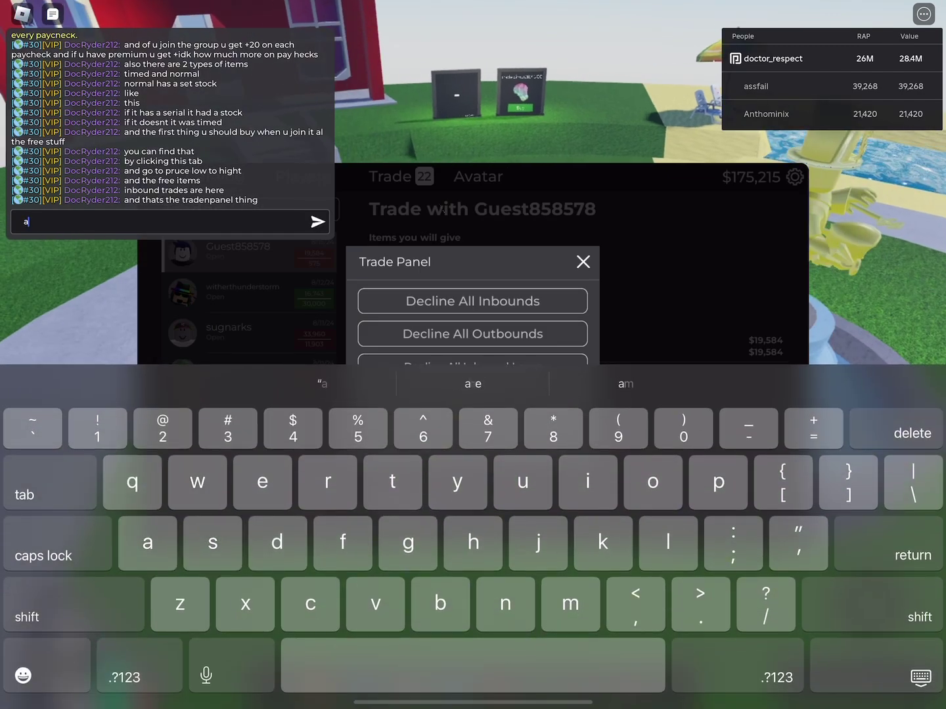
text(this is)
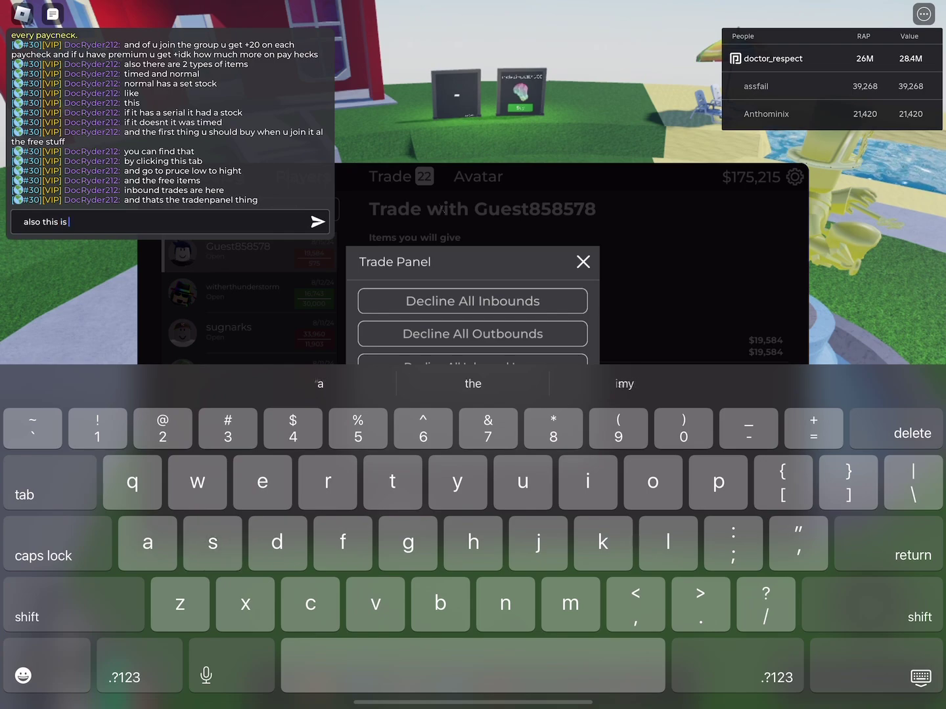
text(alue)
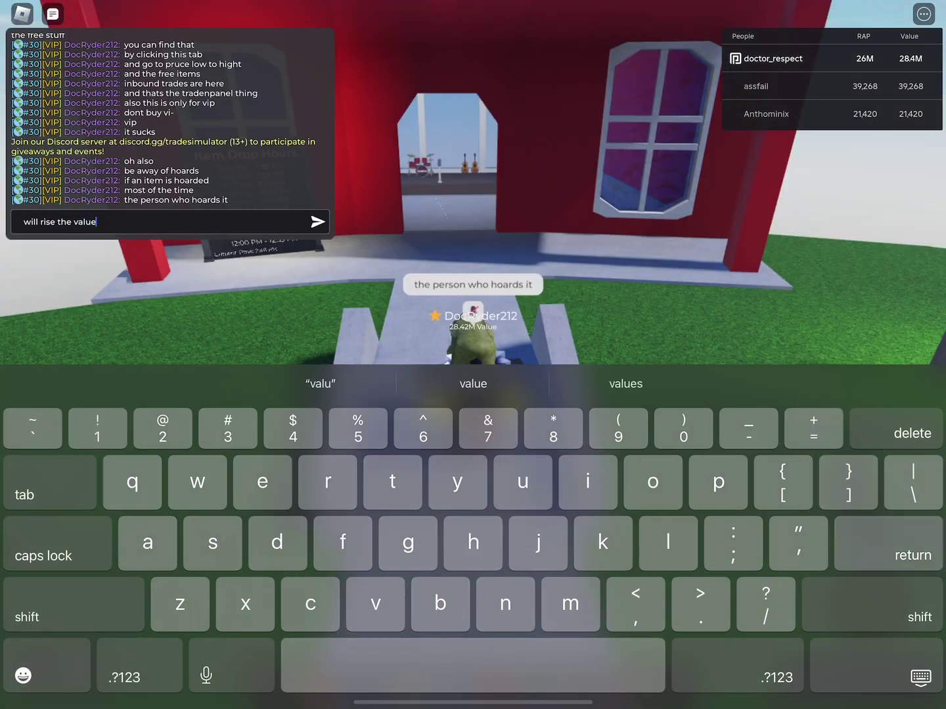
- Post chat messages warning that hoarding raises value and hoarded items aren't traded
key(Return)
click(148, 222)
text(i d)
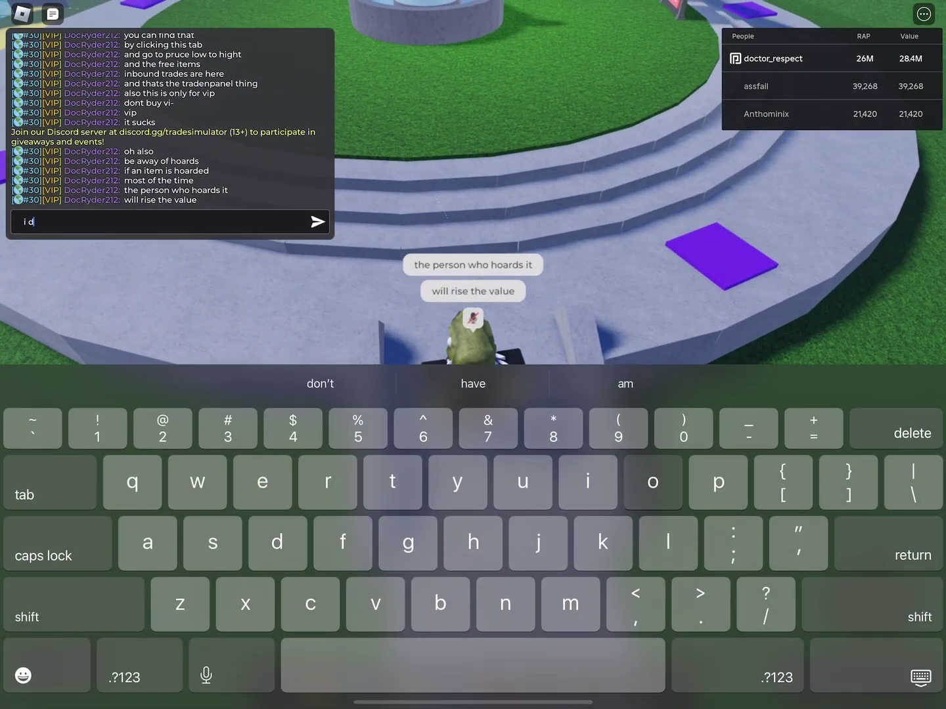
text(o t)
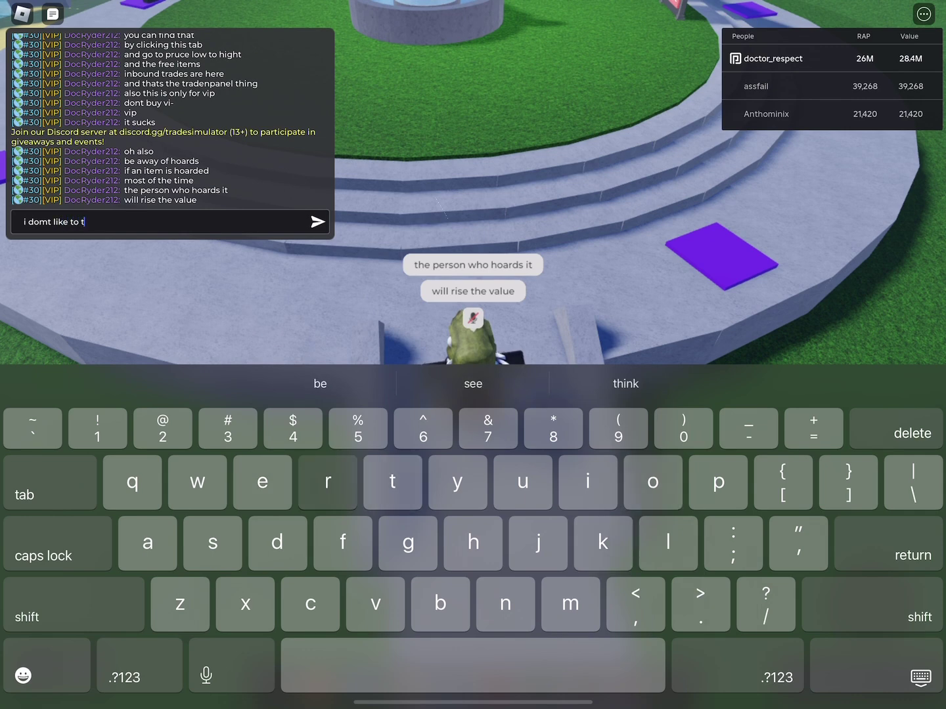
text(rade away ho)
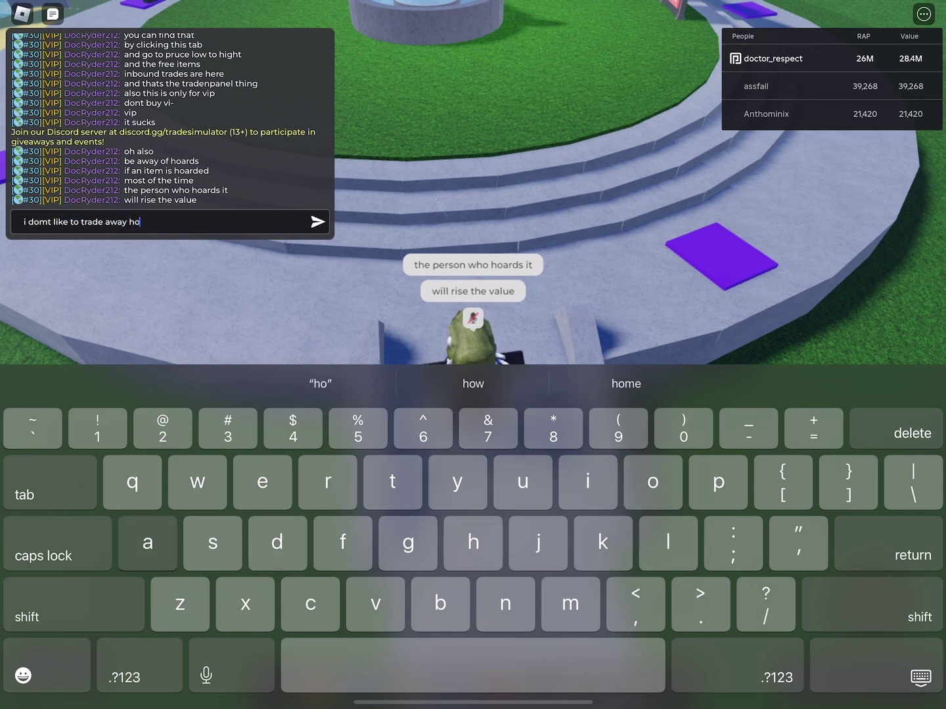
text(d it)
text(s)
key(Return)
text(and)
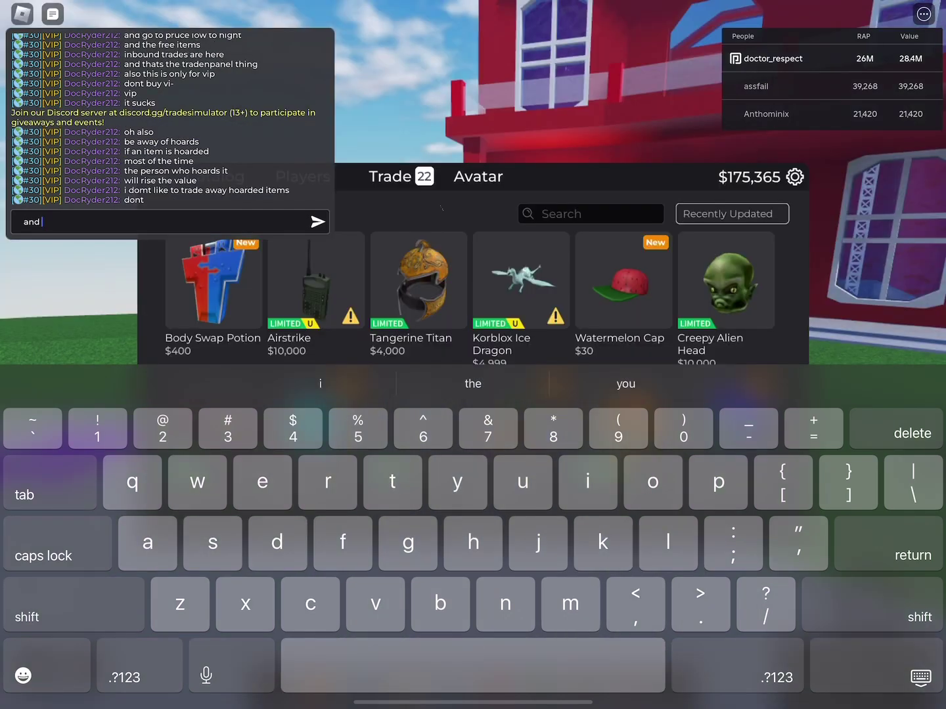
key(BackSpace)
- Buy three copies of Jack O'Bandit from its Catalog item page
click(857, 672)
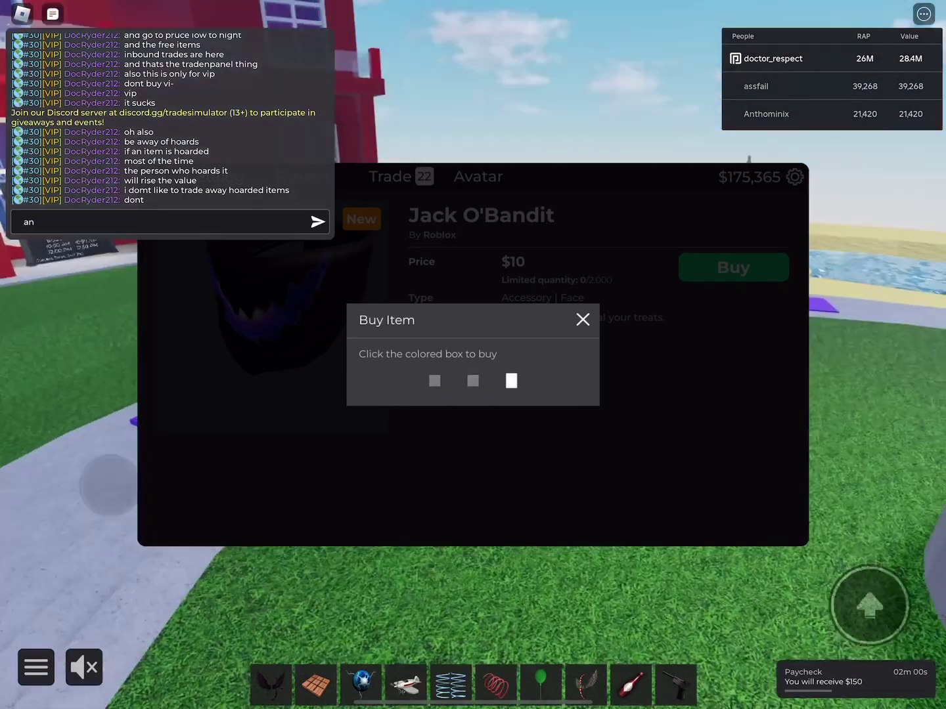
click(510, 380)
click(734, 266)
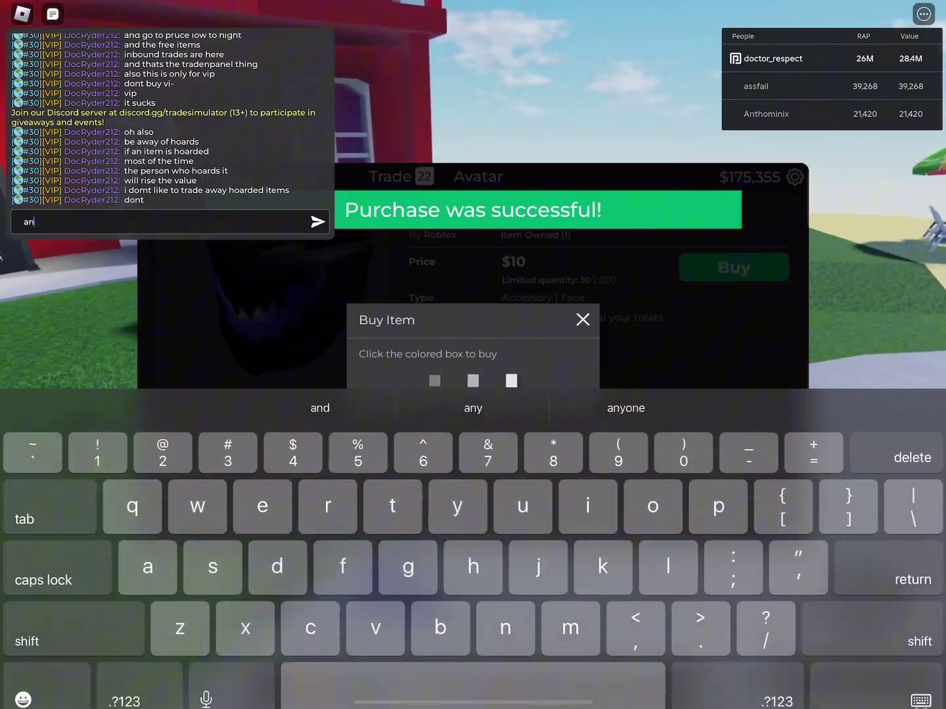
click(511, 380)
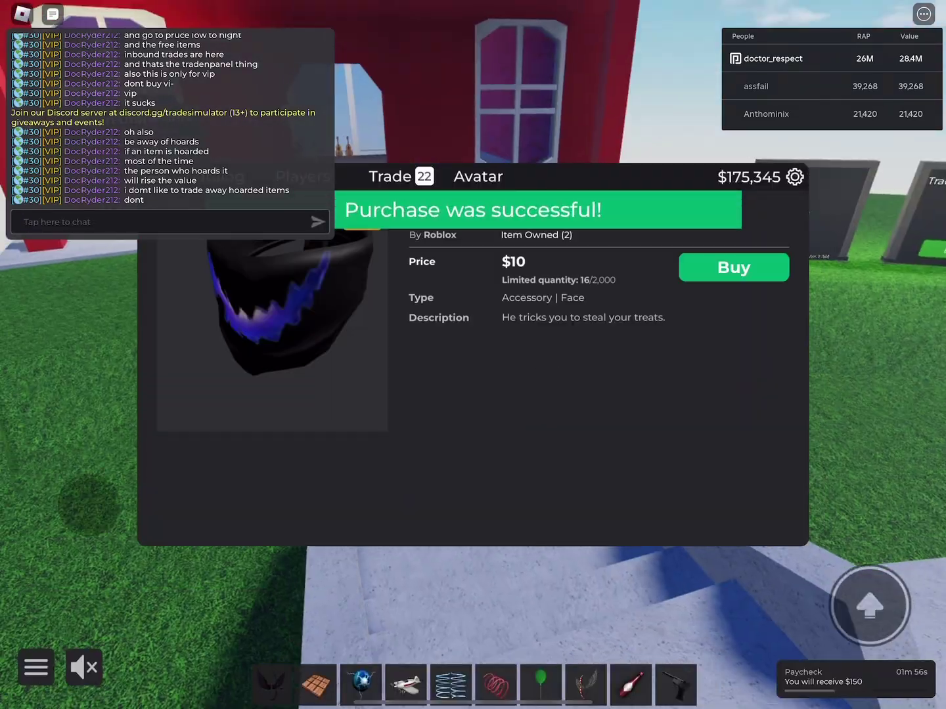
click(733, 266)
click(525, 381)
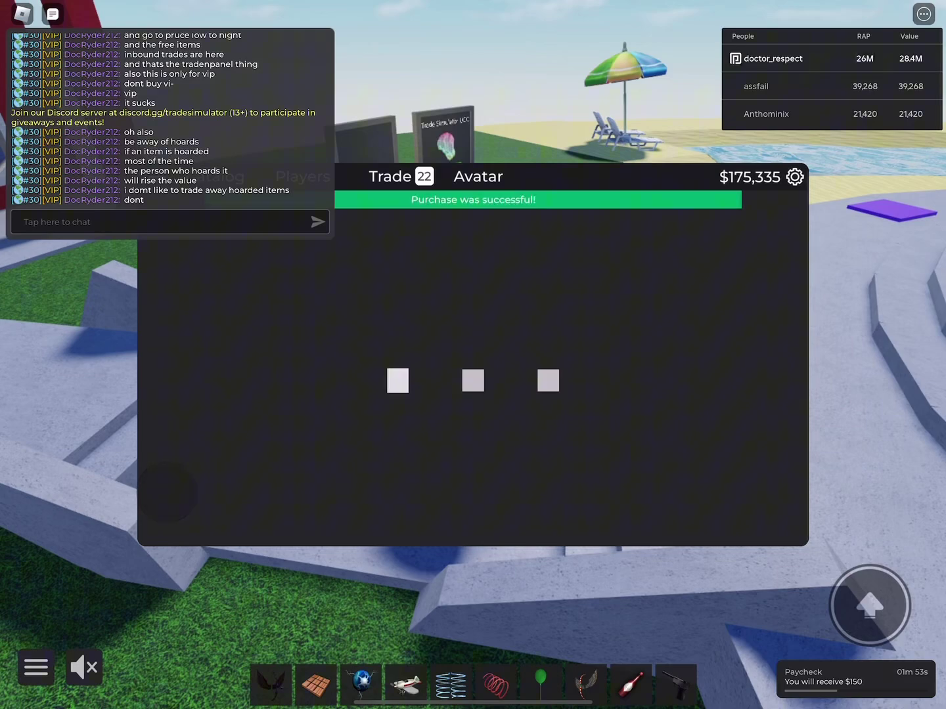
- Try a fourth Jack O'Bandit purchase, hitting the 'max amount' limit, then turn on Caps Lock
click(733, 267)
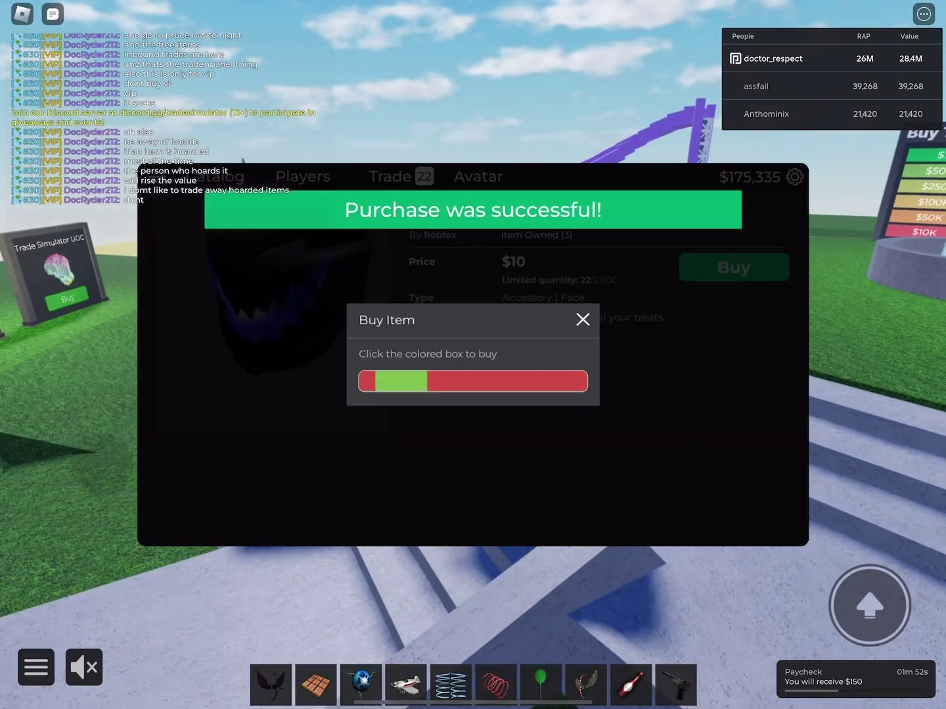
click(401, 381)
key(Caps_Lock)
text(L)
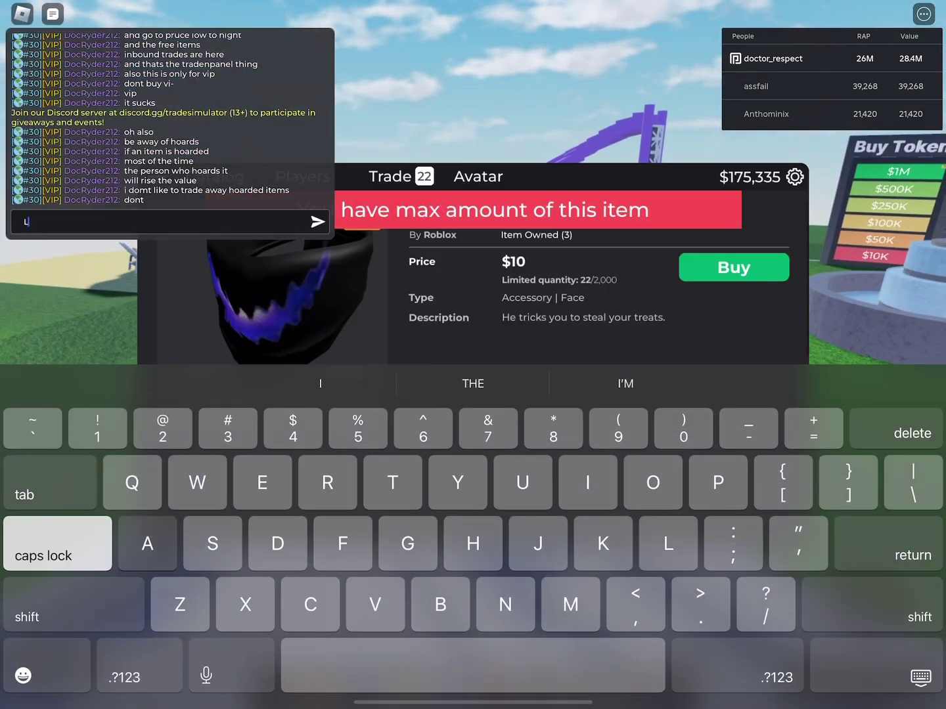